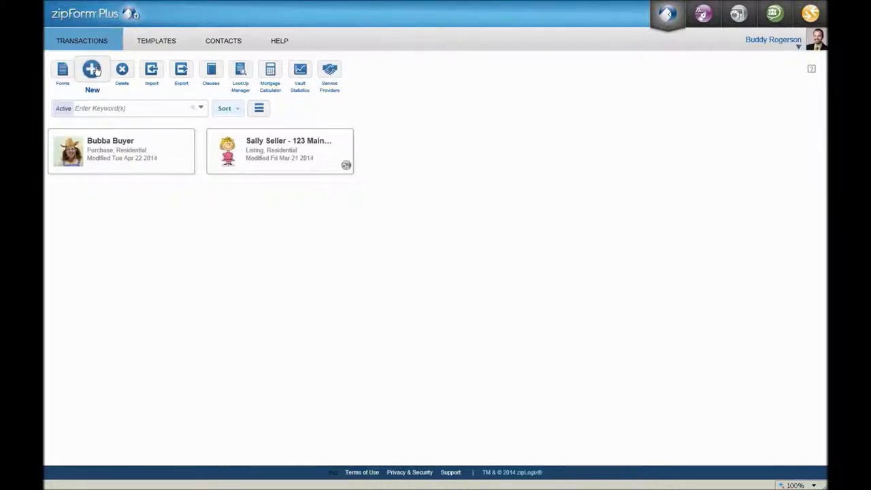
- Start a new transaction with the client's name and a Purchase transaction type
left_click(96, 71)
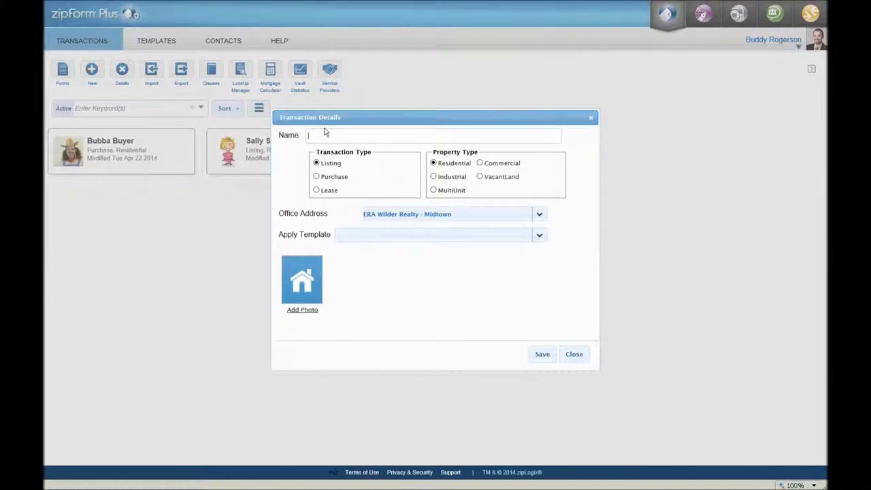
left_click(317, 177)
- Upload the buyer's monkey photo from the Desktop to the transaction
left_click(307, 314)
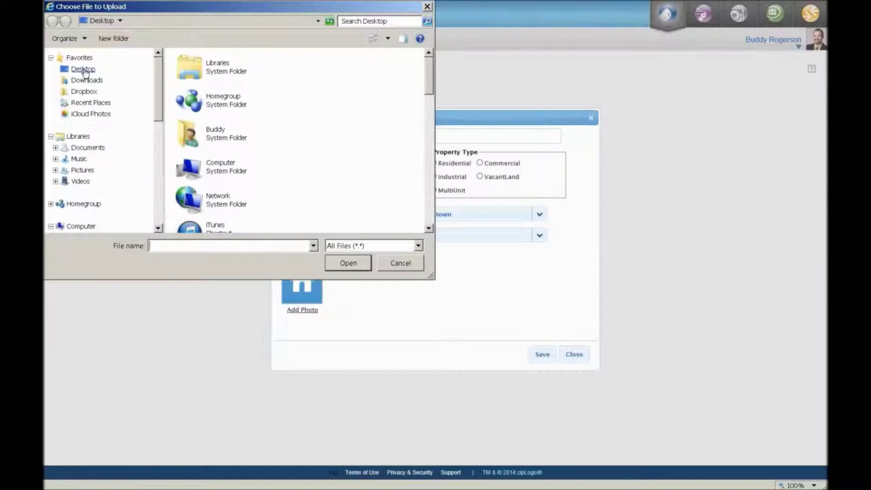
left_click(85, 70)
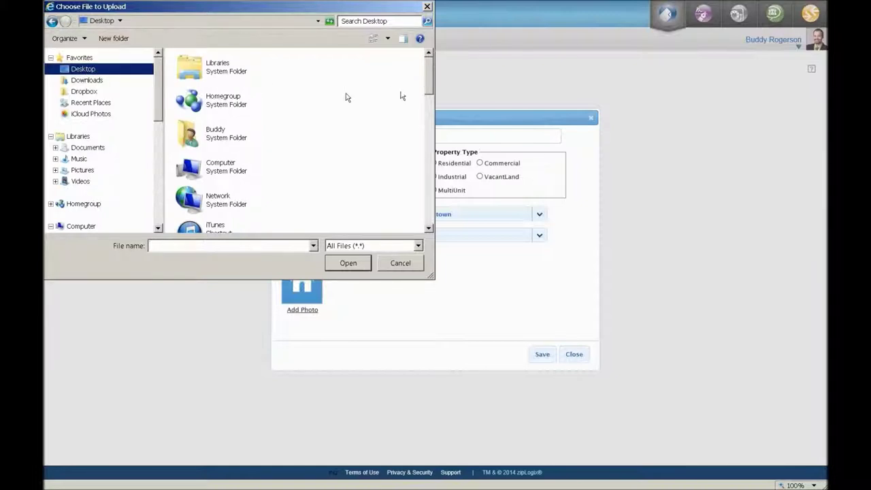
left_click_drag(430, 72, 429, 133)
left_click(217, 147)
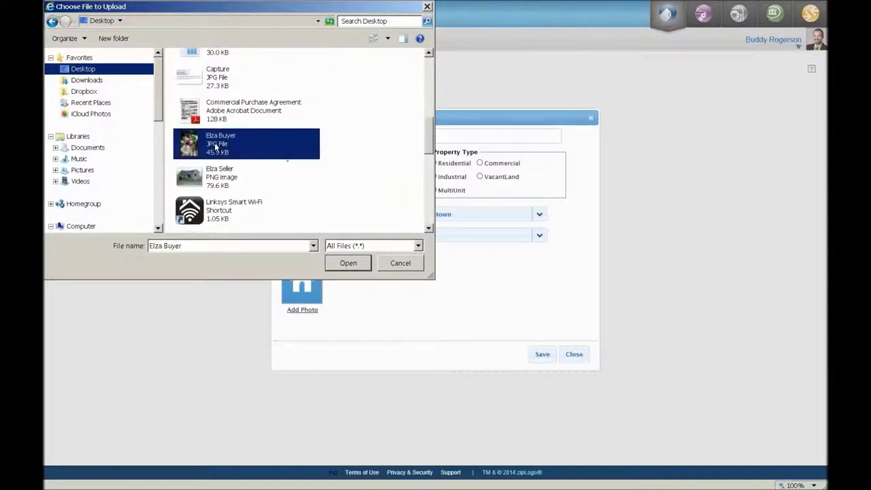
left_click(348, 264)
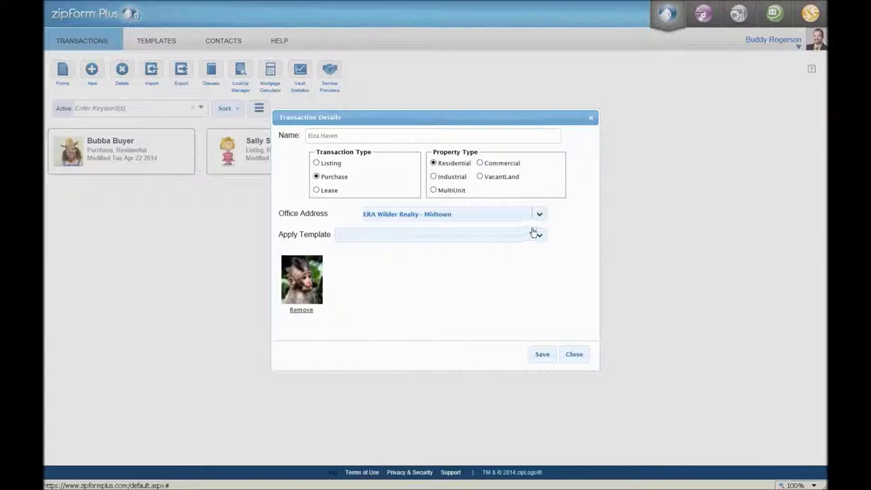
- Apply the [Global] - Columbia - Res Buyer Packet template and save the transaction
left_click(539, 237)
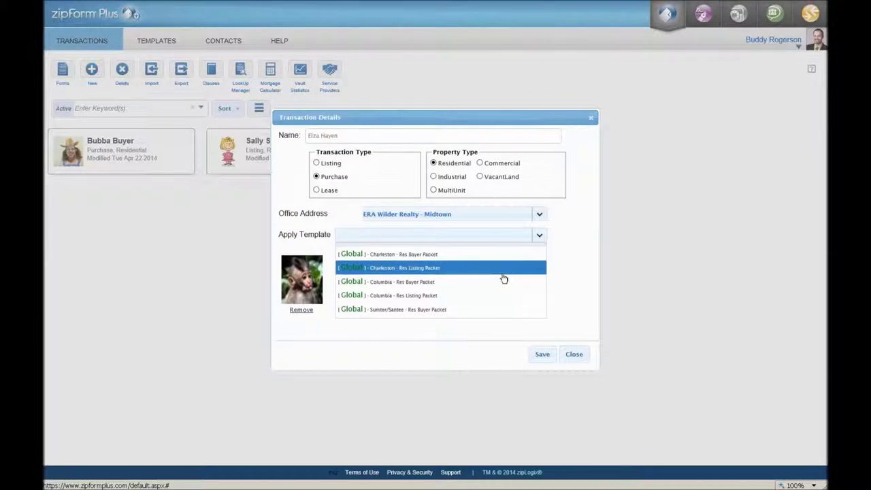
left_click(444, 288)
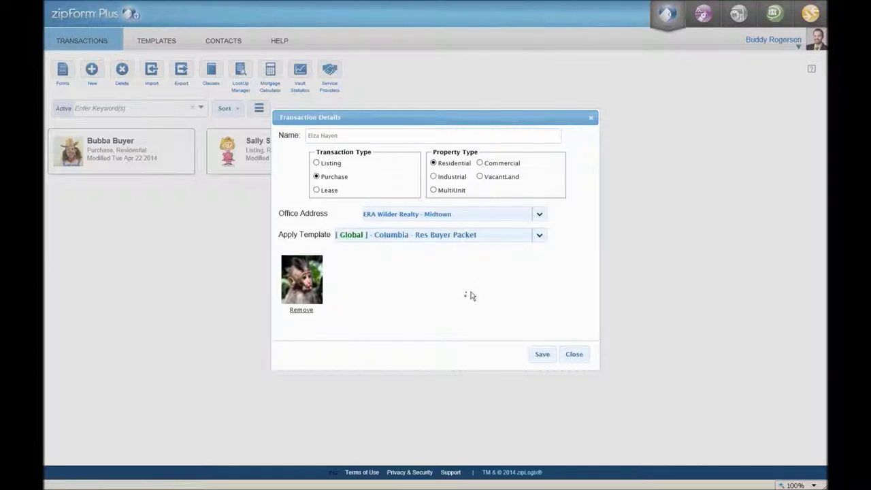
left_click(543, 354)
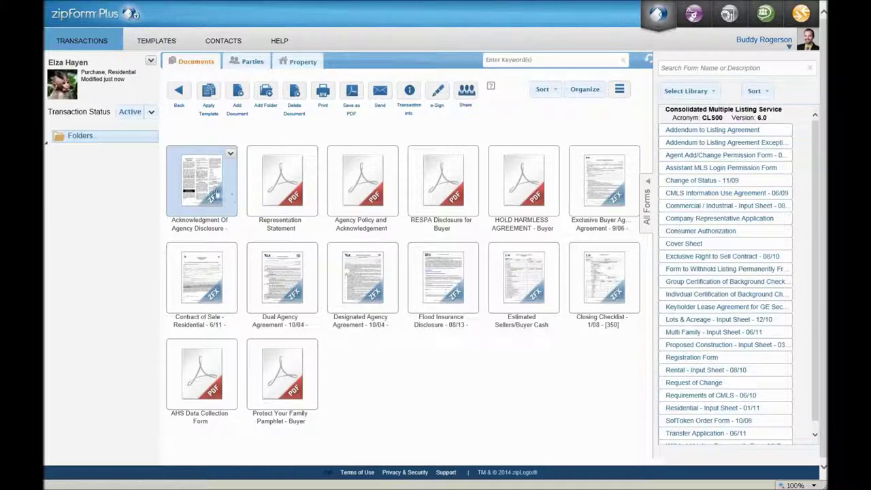
- Open the Acknowledgment Of Agency Disclosure form and scroll through its South Carolina brochure pages
double_click(213, 189)
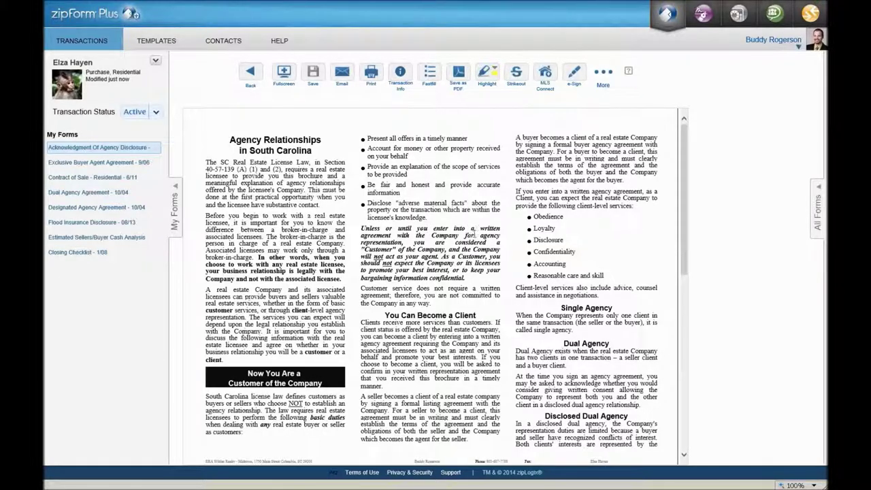
scroll(480, 238, "down", 3)
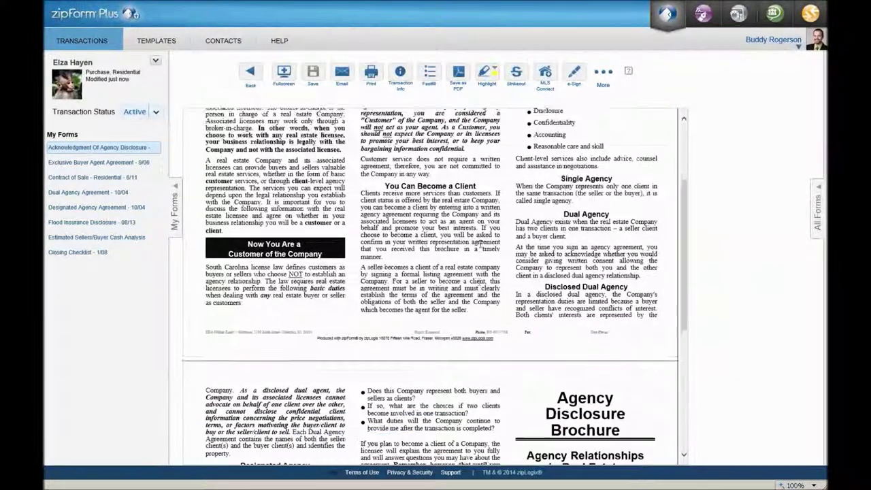
scroll(477, 242, "down", 6)
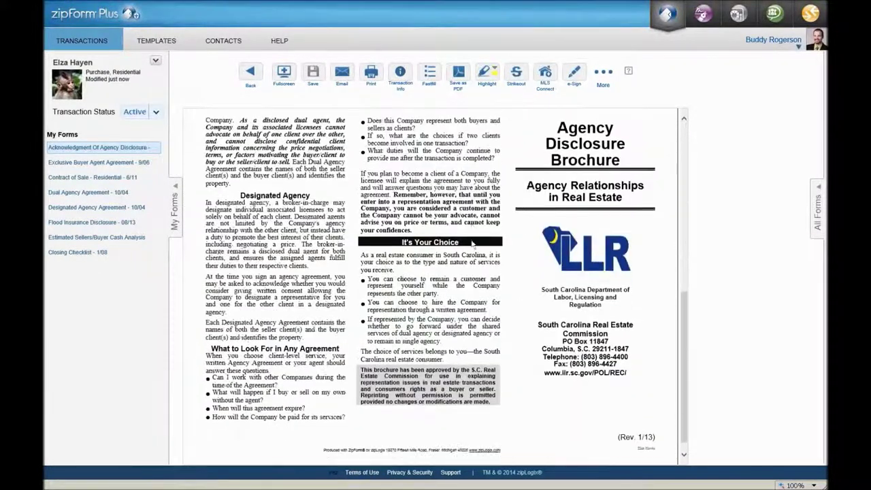
scroll(471, 252, "up", 1)
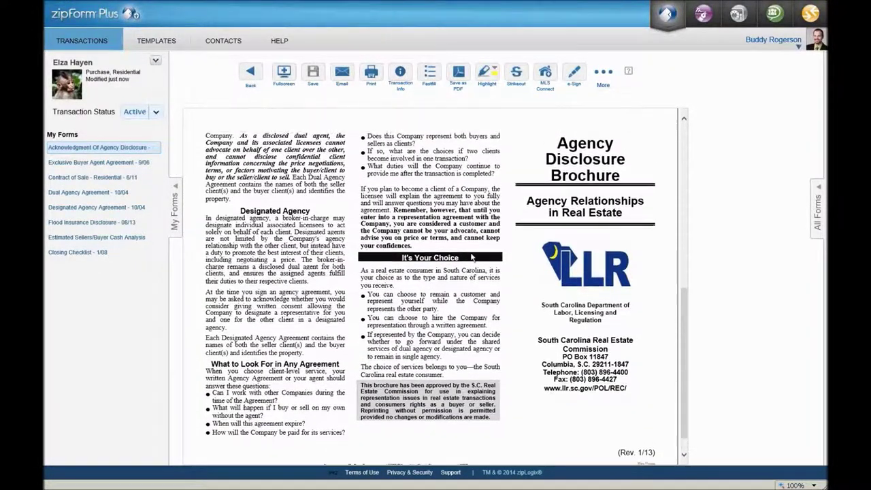
scroll(472, 257, "up", 7)
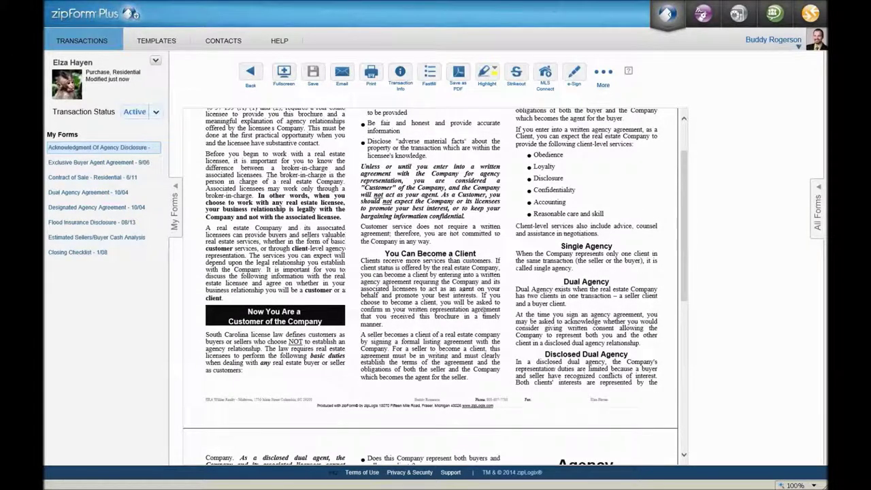
scroll(480, 292, "up", 2)
scroll(484, 292, "down", 2)
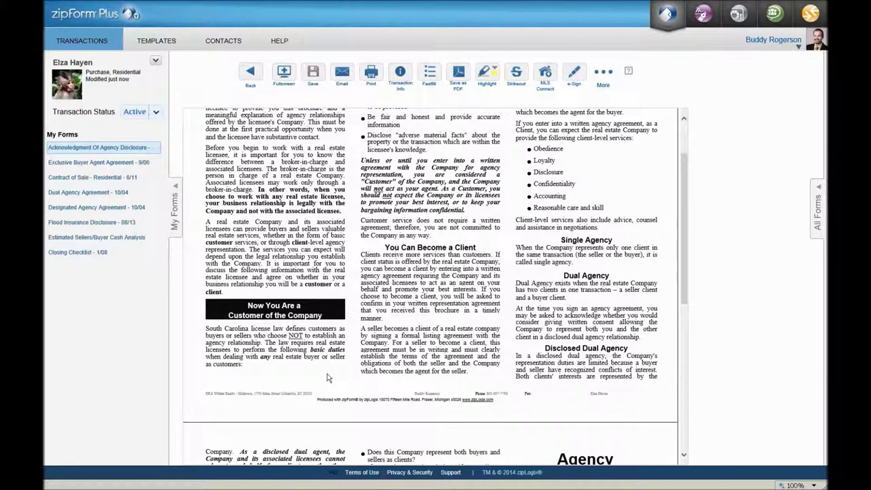
scroll(326, 378, "up", 2)
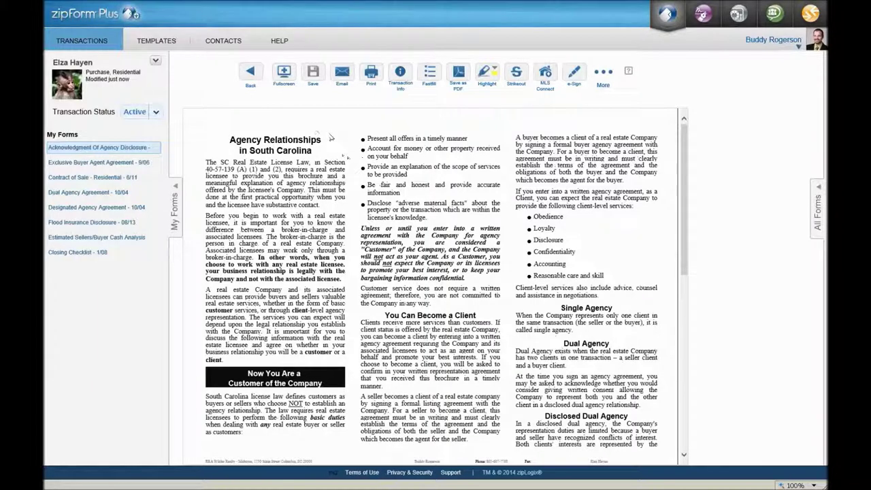
- Return to the Documents list and open the Exclusive Buyer Agency Agreement form
left_click(251, 73)
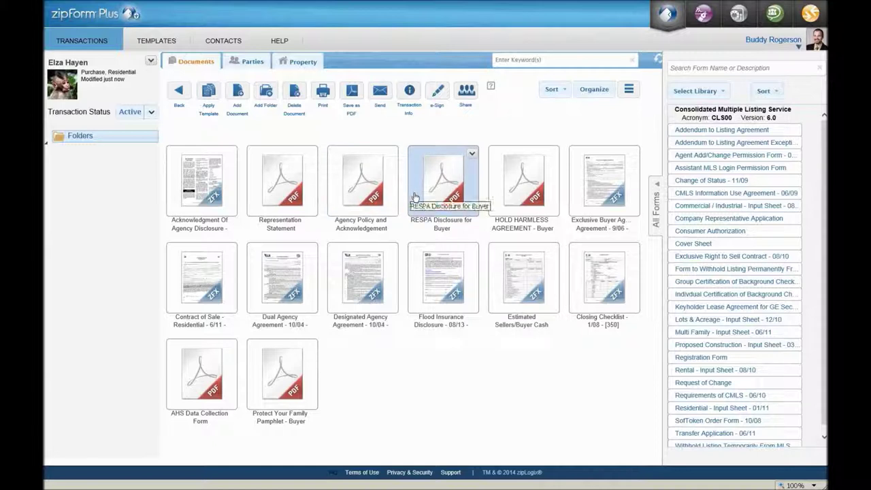
double_click(598, 179)
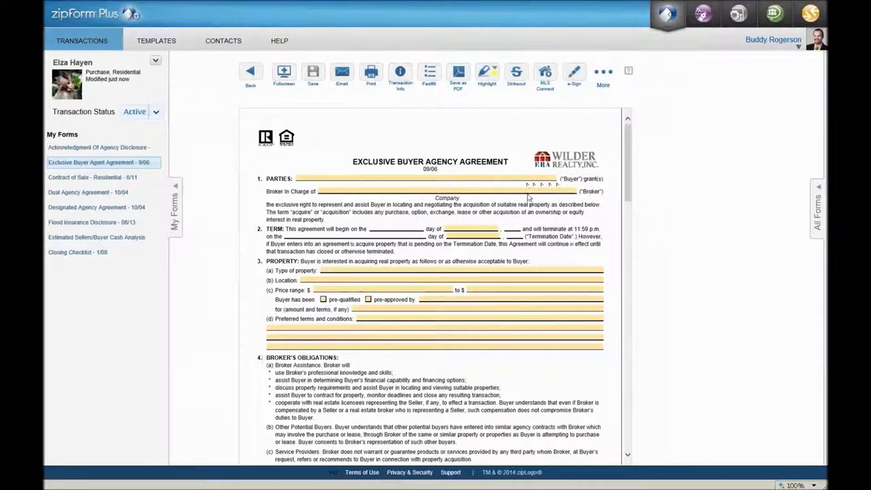
left_click(542, 278)
- Enter the buyer's name on the agreement's PARTIES line
left_click(539, 268)
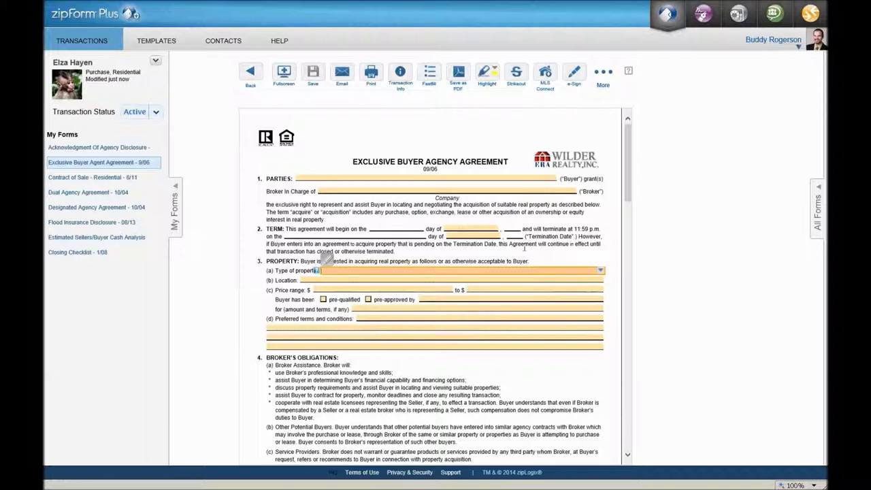
left_click(465, 178)
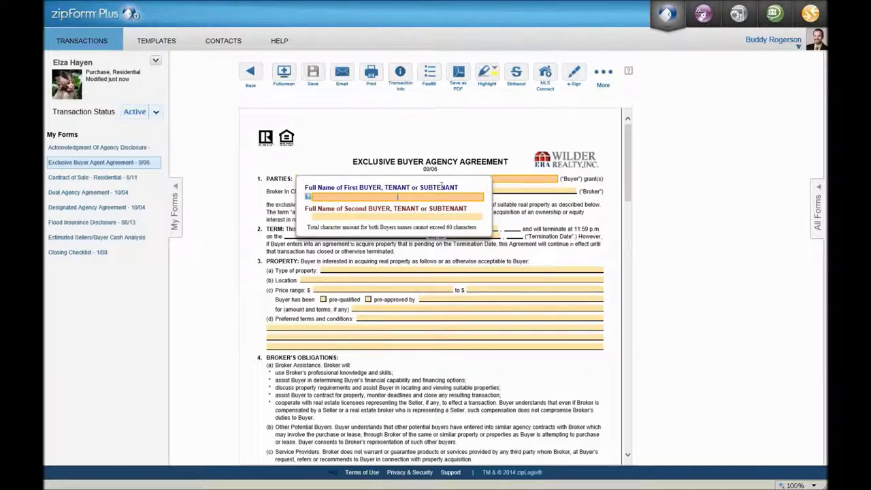
key("Tab")
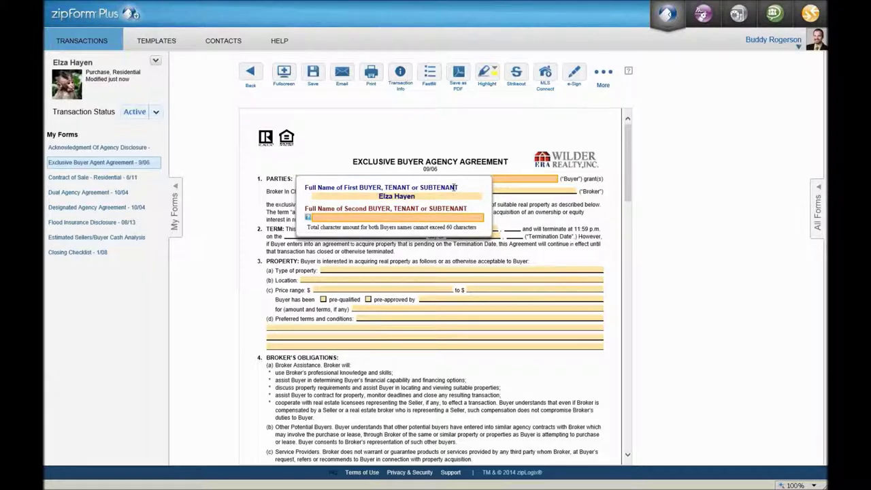
key("Tab")
left_click(533, 290)
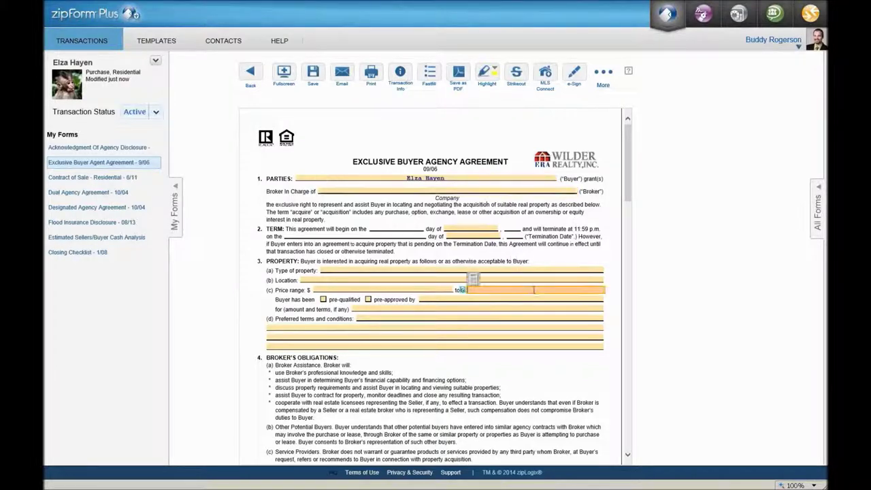
- Set the broker to ERA Wilder Realty, Inc. and enter N/A as preferred terms
left_click(553, 192)
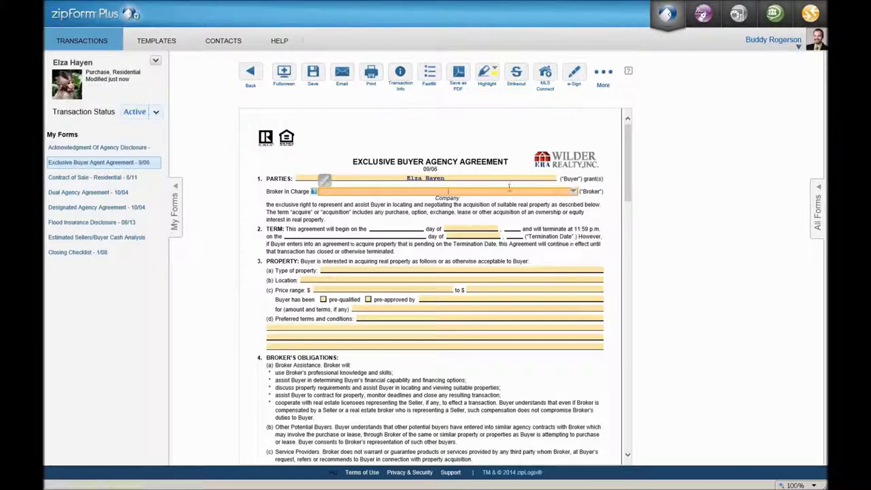
type("ERA Wilder")
key("BackSpace")
key("BackSpace")
key("BackSpace")
key("BackSpace")
key("BackSpace")
key("BackSpace")
key("BackSpace")
key("BackSpace")
key("BackSpace")
key("BackSpace")
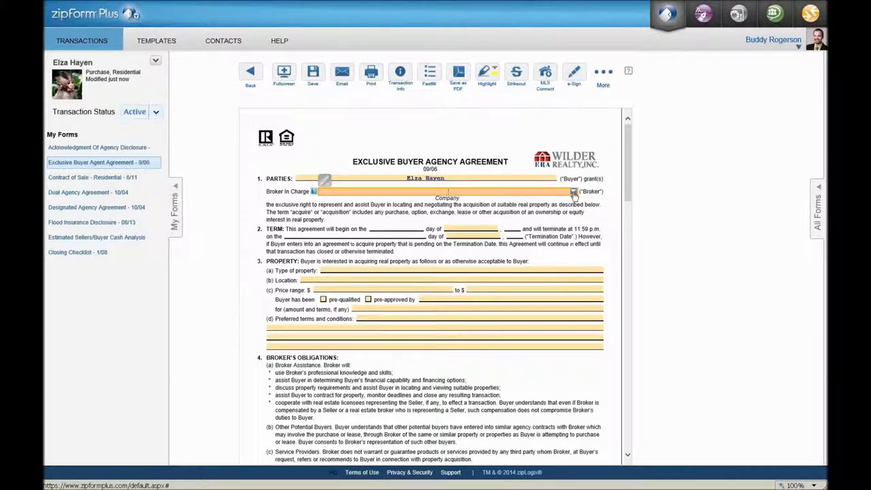
left_click(574, 192)
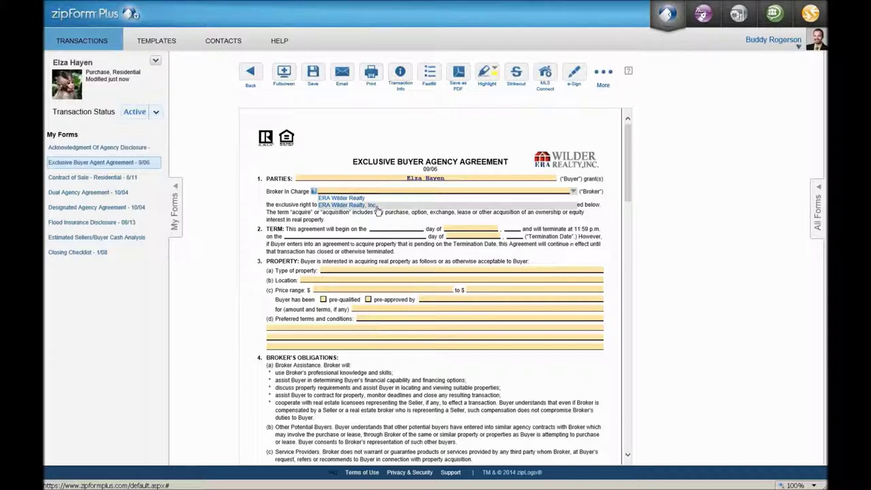
left_click(375, 204)
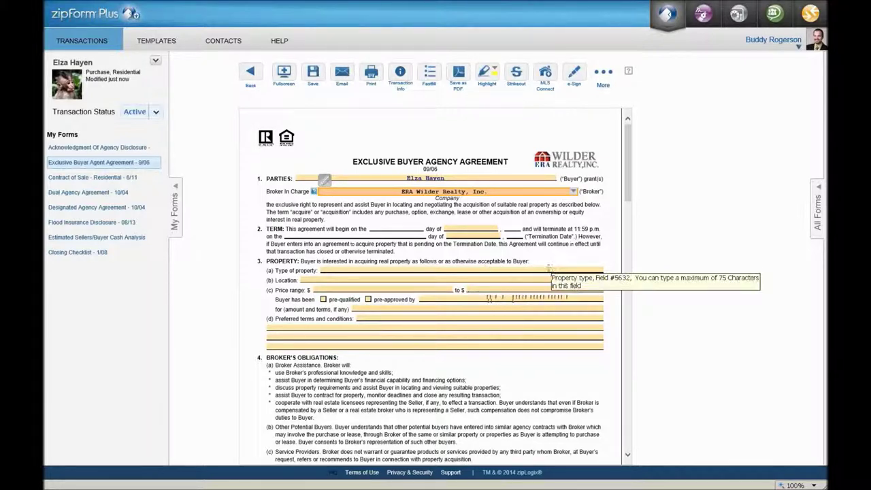
left_click(546, 315)
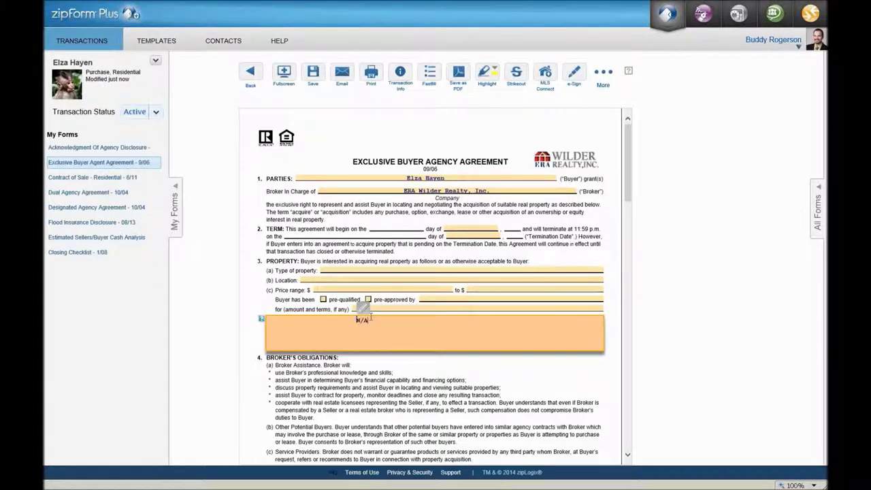
left_click(318, 270)
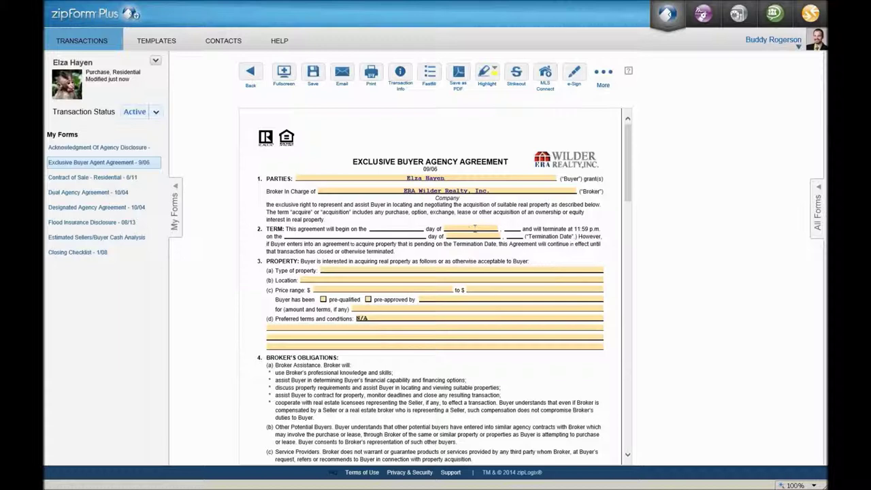
- Set the agreement term to start 14 July 2014 and terminate 14 July 2015
left_click(474, 229)
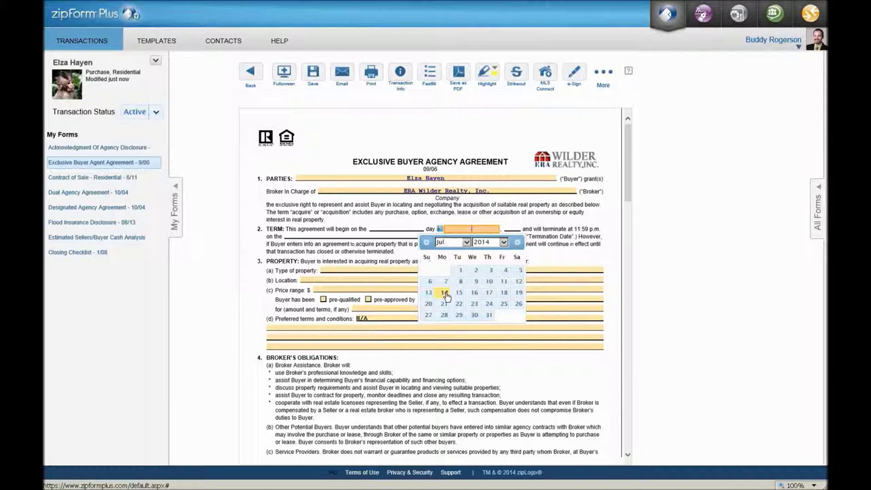
left_click(444, 293)
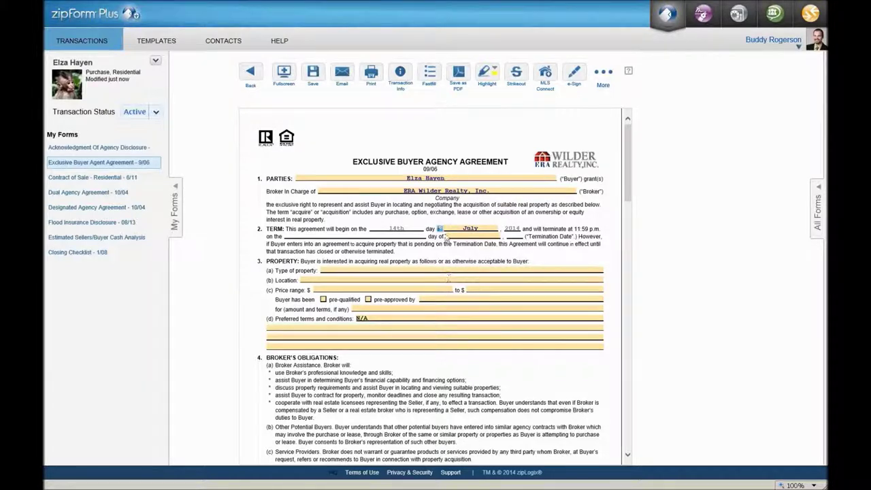
left_click(482, 236)
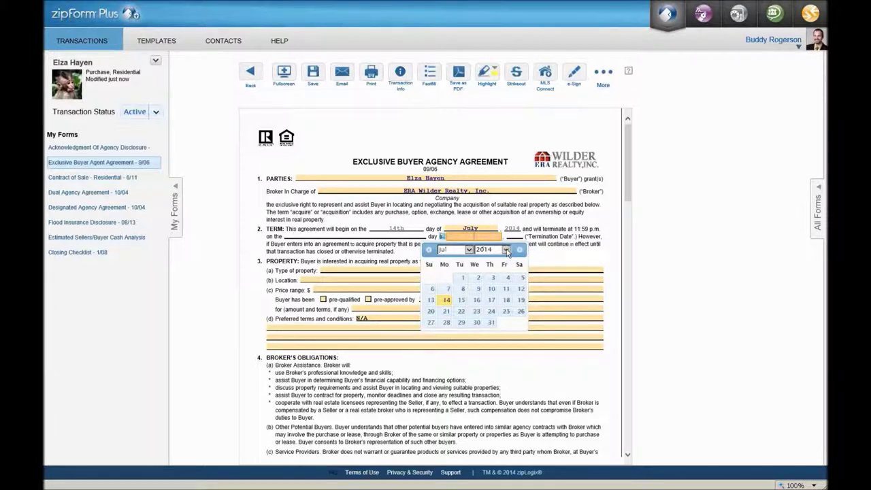
left_click(506, 250)
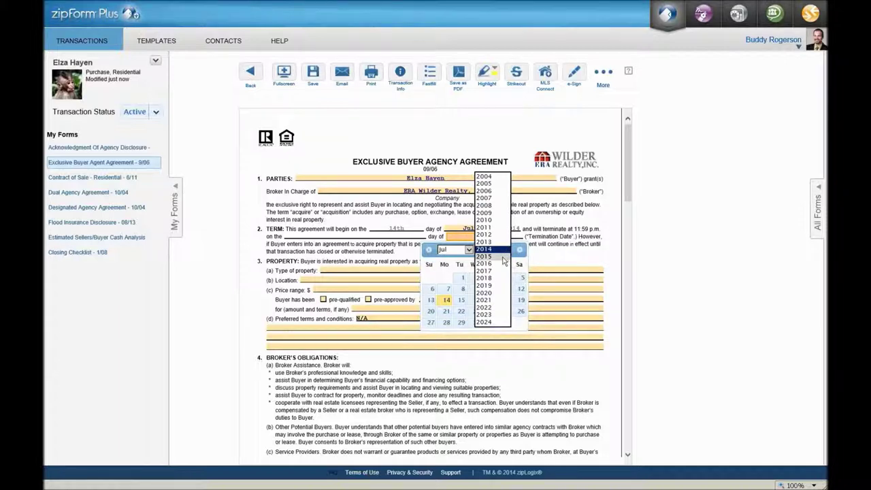
left_click(501, 257)
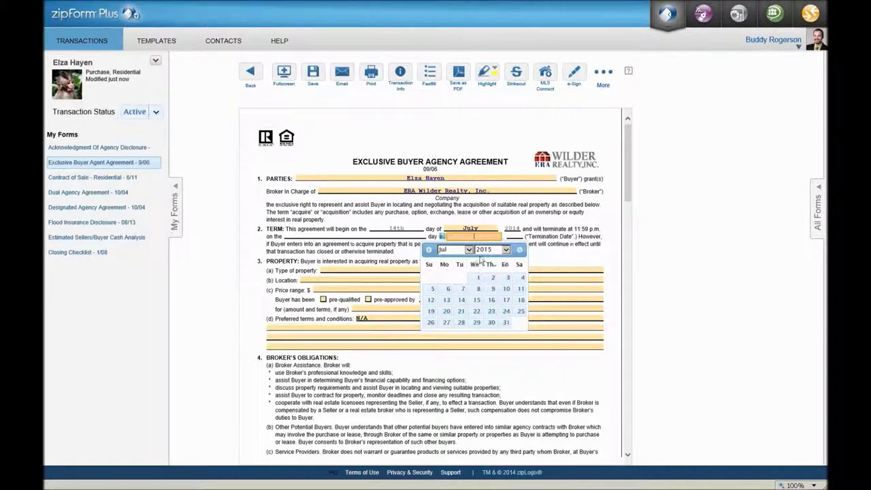
left_click(462, 300)
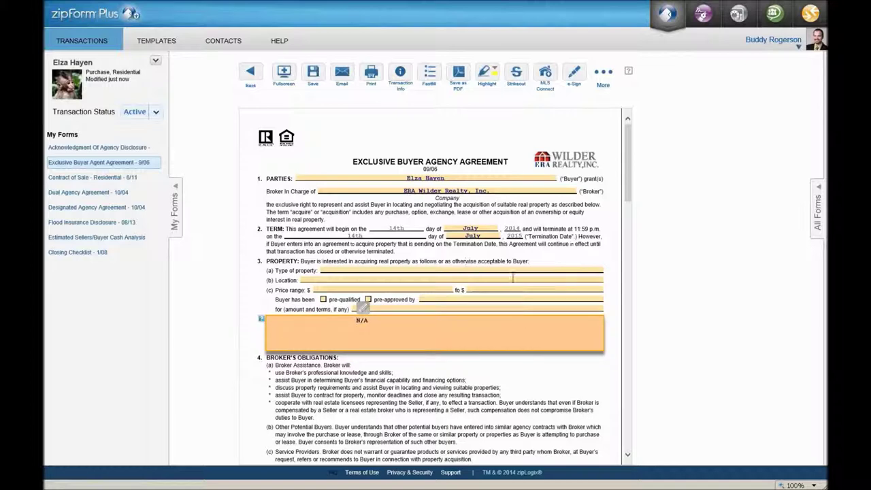
left_click(515, 278)
left_click(517, 270)
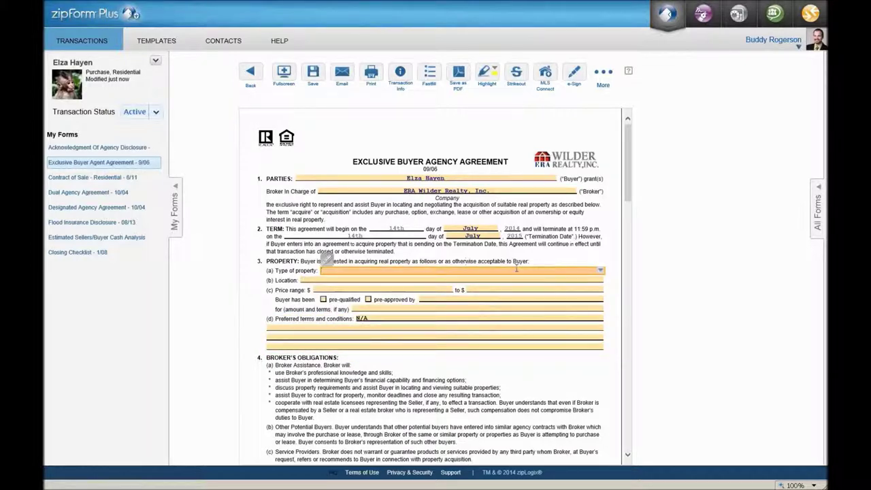
scroll(491, 319, "down", 5)
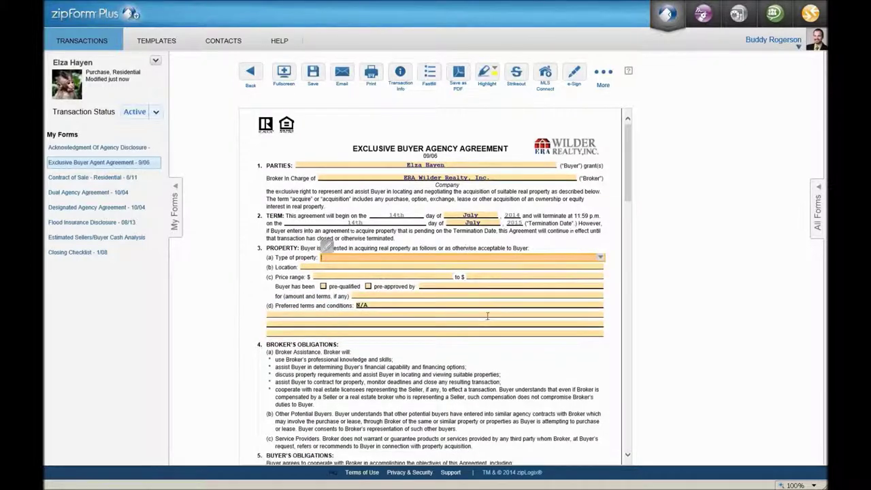
scroll(488, 321, "down", 8)
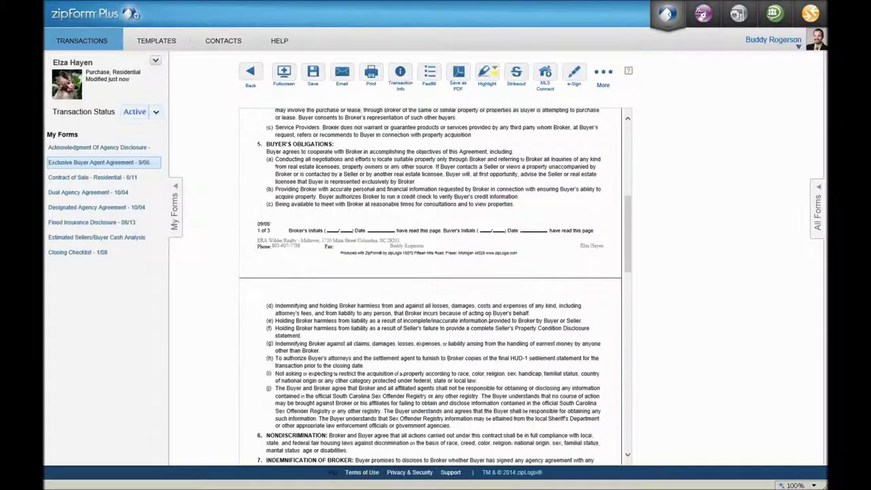
scroll(492, 315, "down", 5)
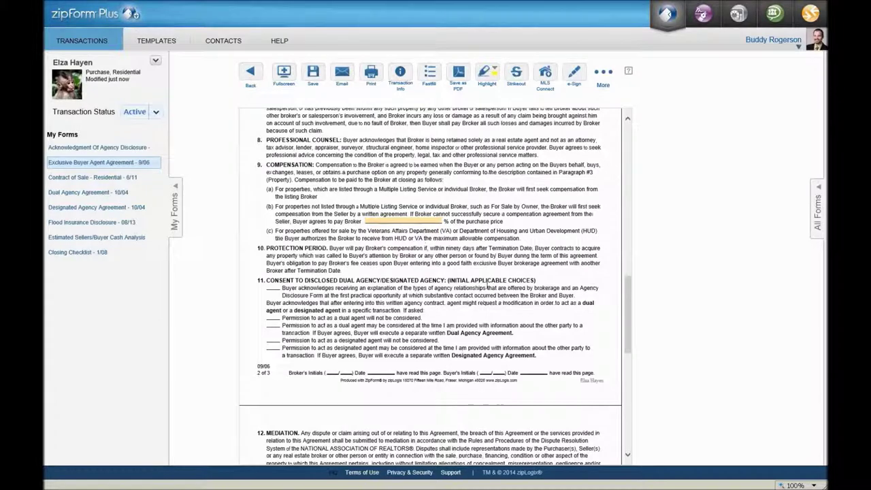
scroll(482, 279, "down", 9)
scroll(485, 290, "down", 2)
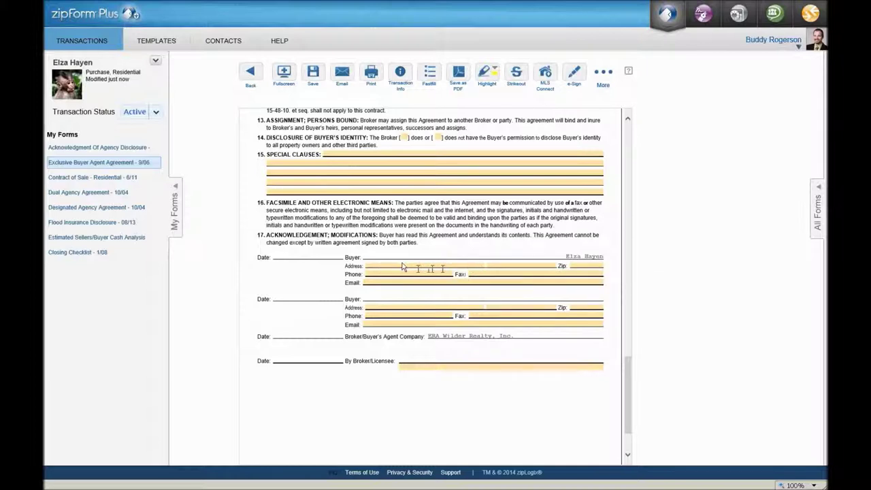
- Enter the buyer's email and pick the agent's name for the By Broker/Licensee signature
left_click(406, 282)
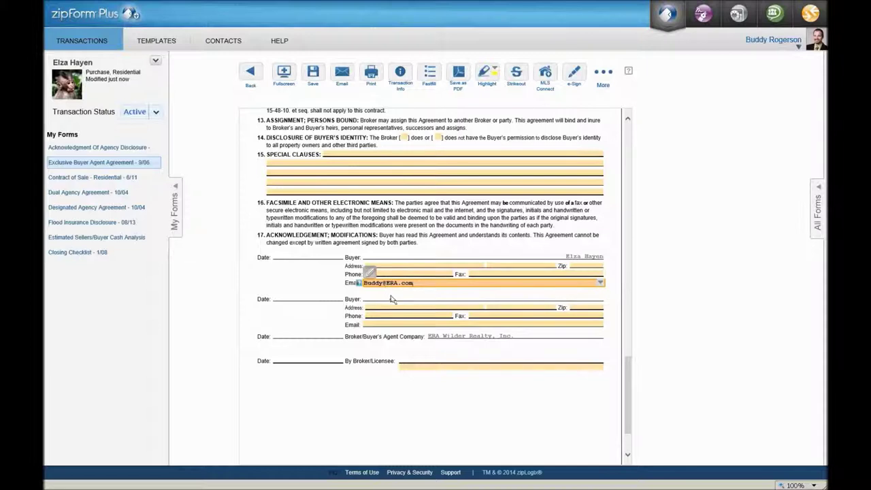
left_click(392, 299)
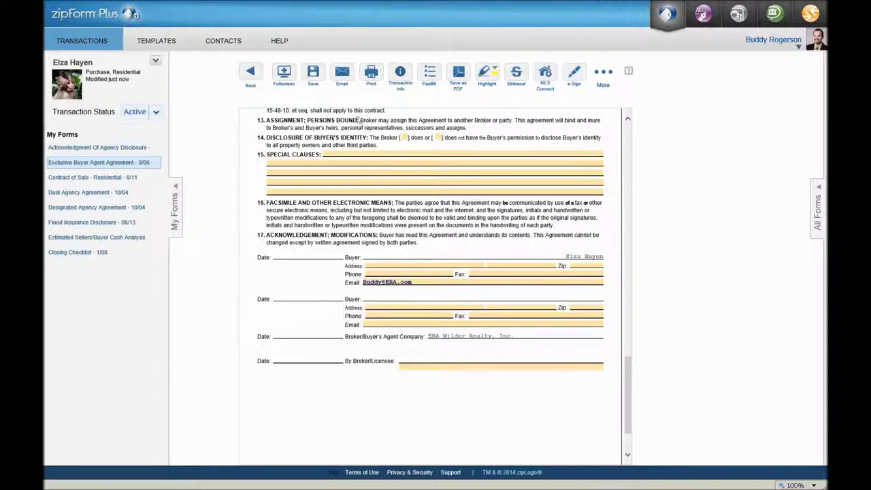
left_click(534, 367)
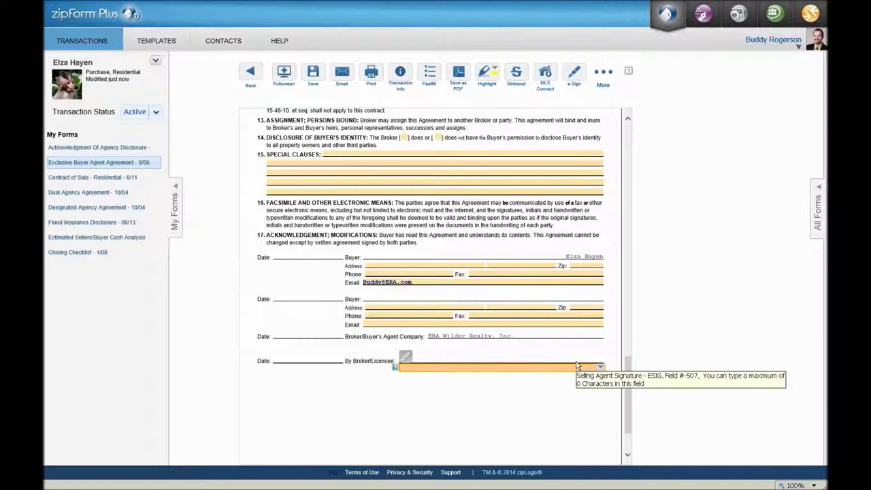
left_click(600, 367)
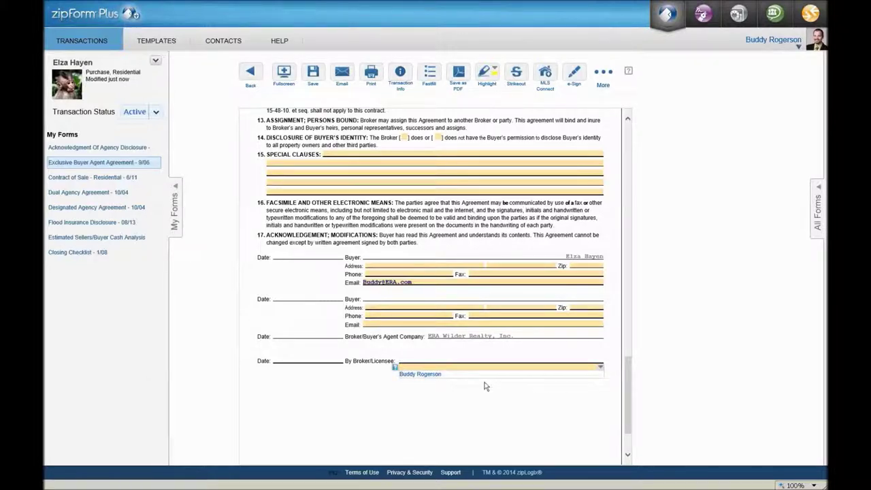
left_click(421, 379)
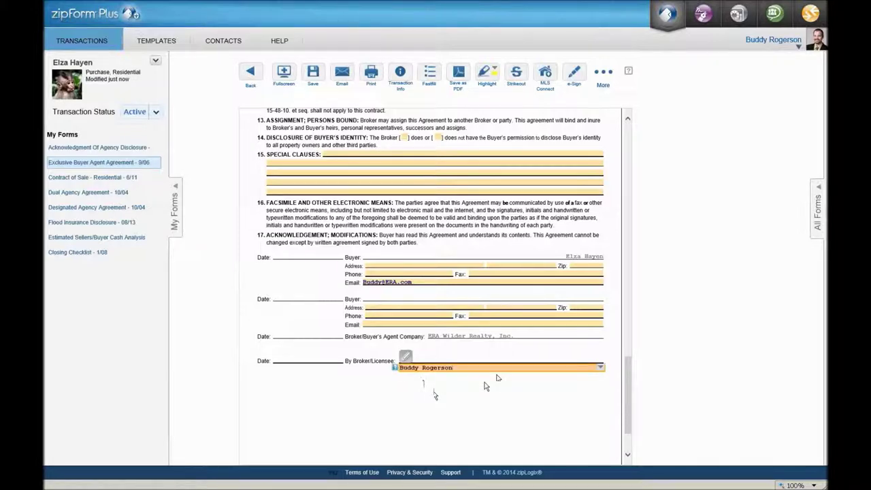
scroll(381, 245, "up", 5)
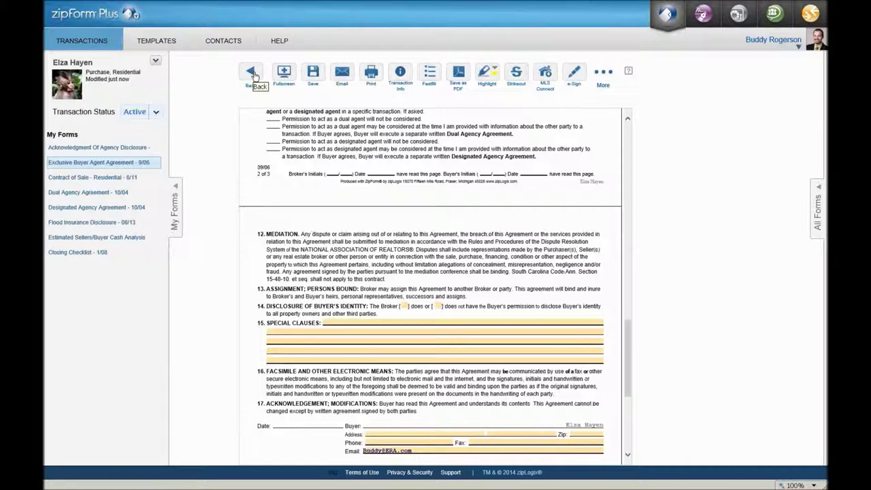
- Save the agreement, return to Documents, and show the Central Carolina REALTORS® Association forms library
left_click(252, 73)
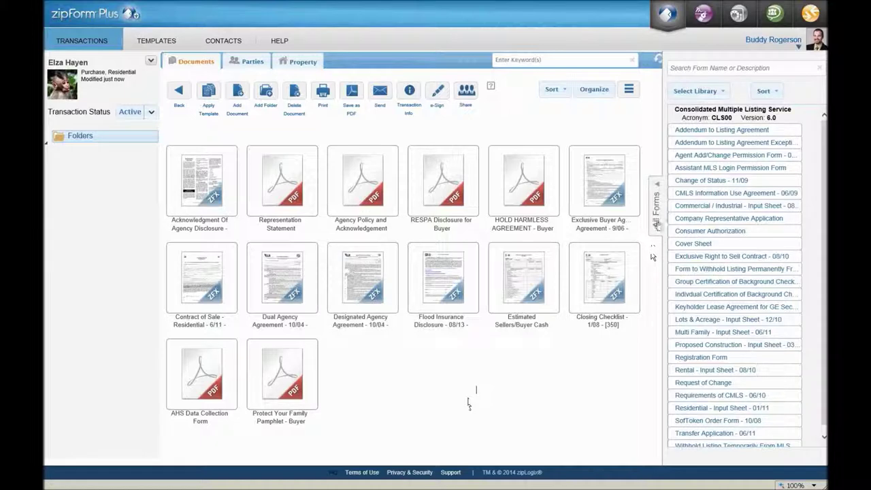
left_click(657, 213)
left_click(820, 208)
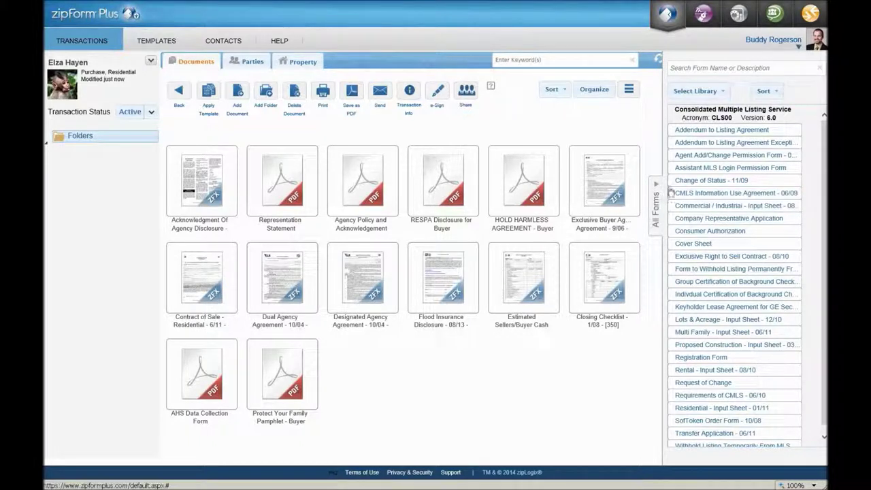
left_click(725, 93)
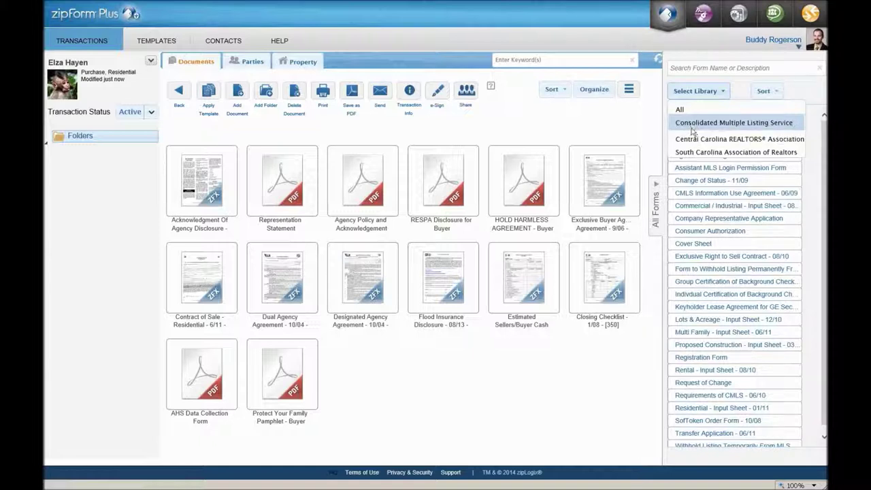
left_click(699, 140)
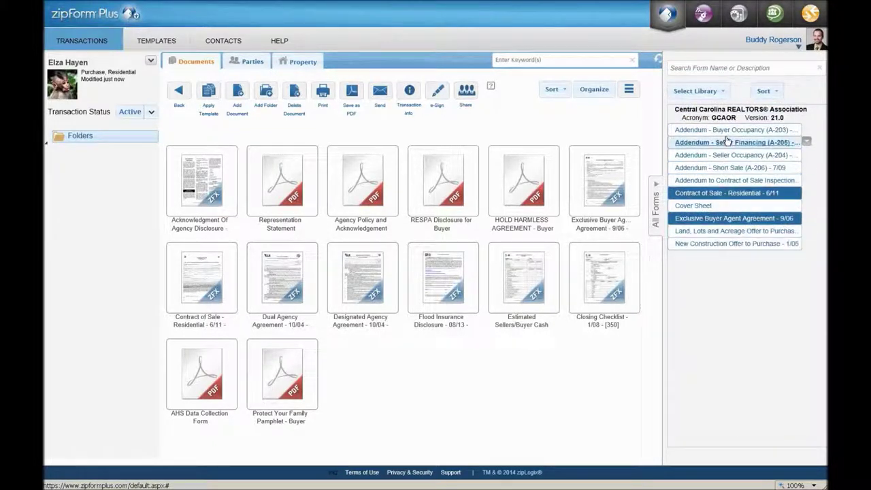
- Switch to the South Carolina Association of Realtors library and add Addendum #1 - 8/2013
left_click(722, 96)
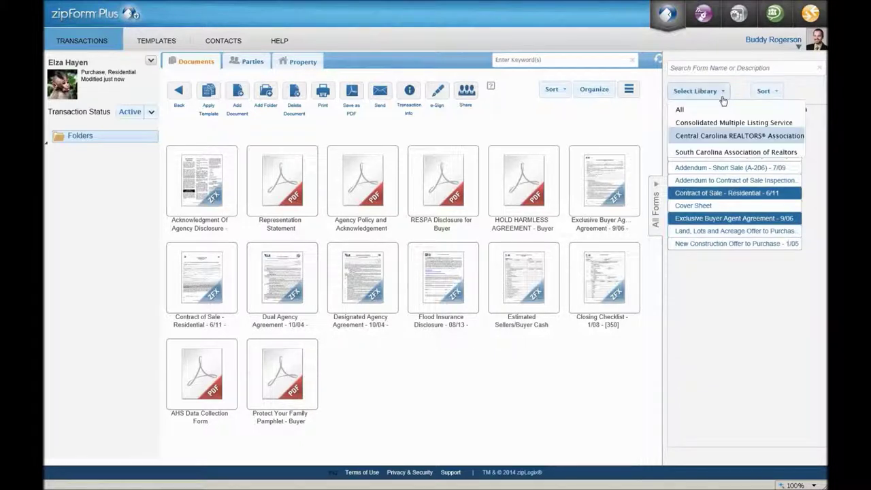
left_click(732, 152)
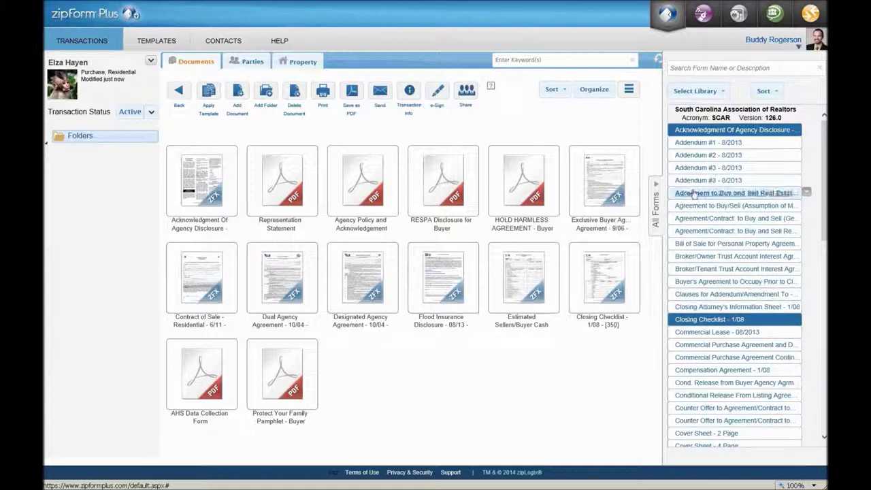
double_click(700, 144)
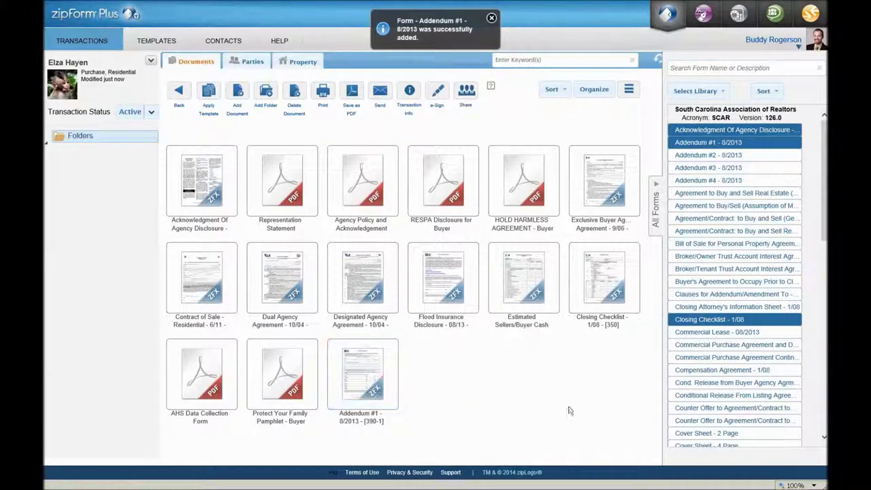
- Collapse the All Forms library so the 15 transaction documents fill an eight-column grid
scroll(757, 235, "down", 3)
scroll(758, 234, "down", 10)
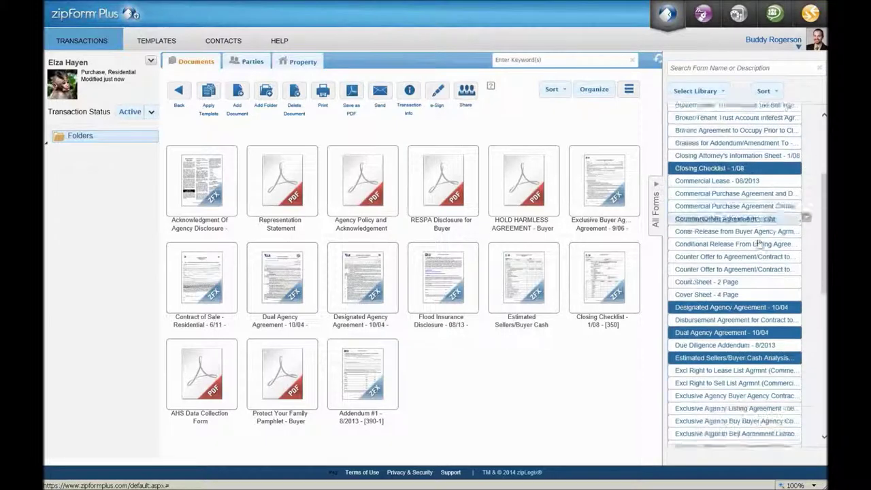
scroll(756, 247, "down", 5)
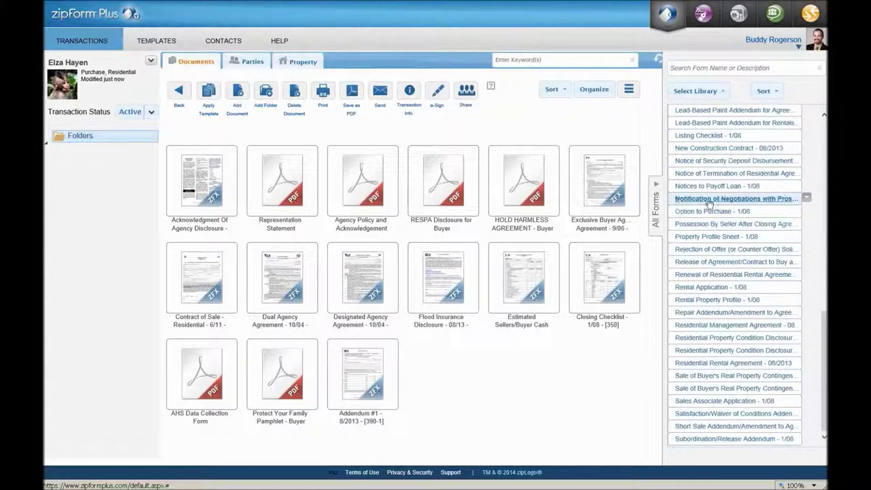
scroll(728, 218, "up", 8)
scroll(728, 218, "up", 10)
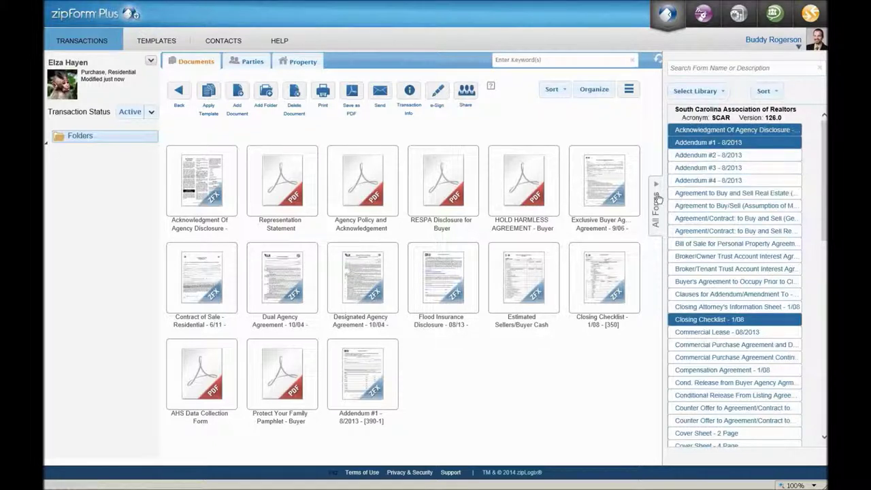
mouse_move(633, 257)
left_click(656, 204)
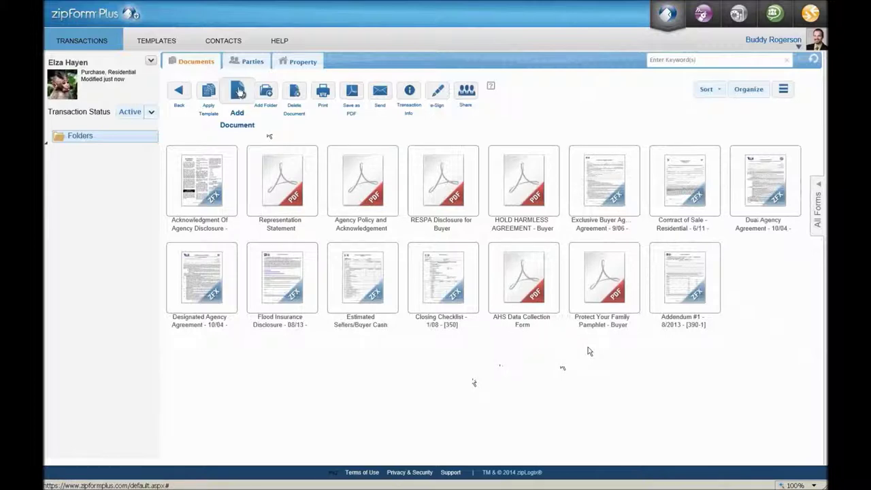
left_click(239, 92)
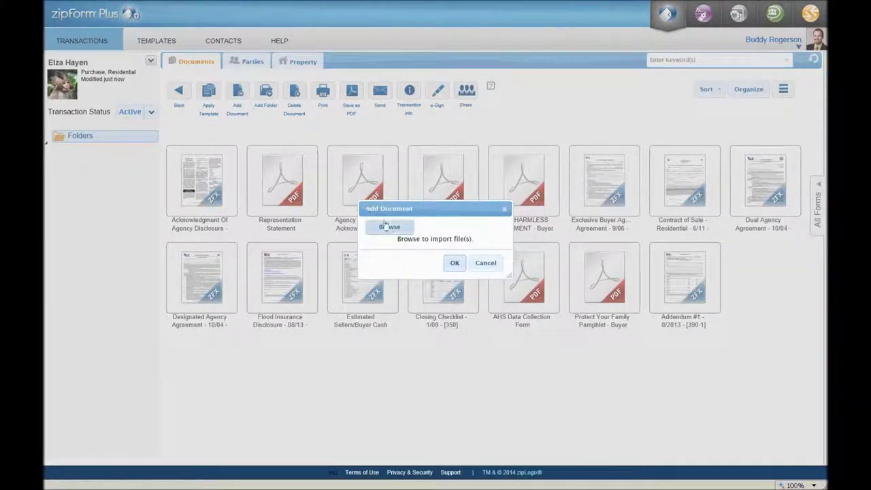
left_click(390, 229)
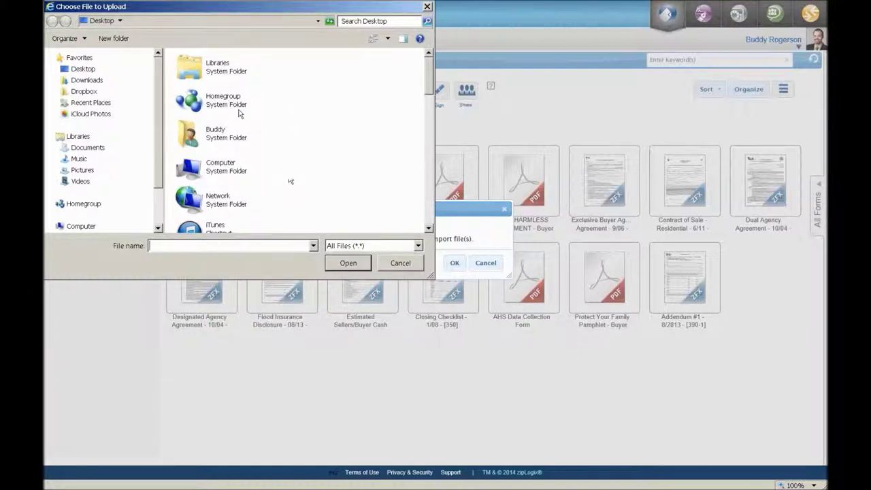
left_click(230, 67)
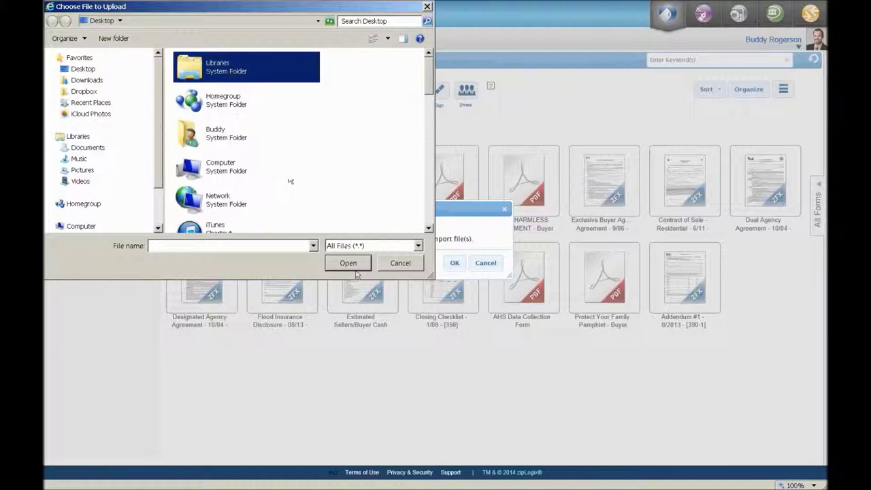
left_click(410, 265)
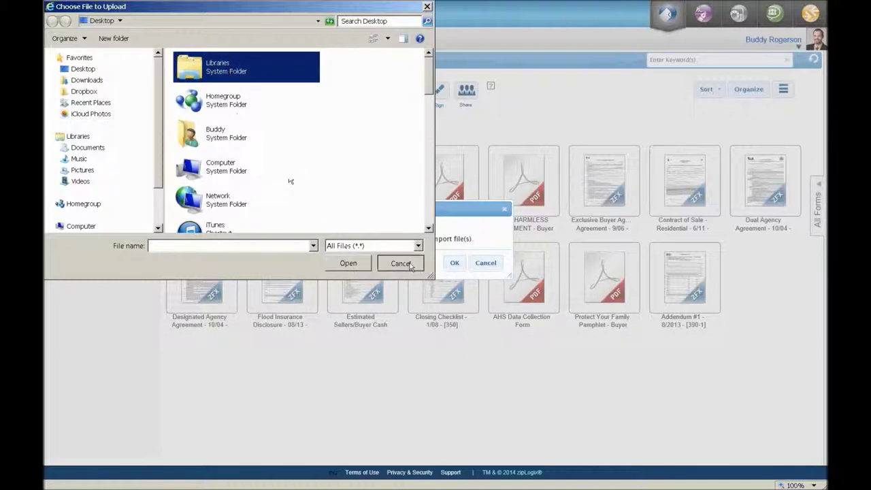
left_click(488, 264)
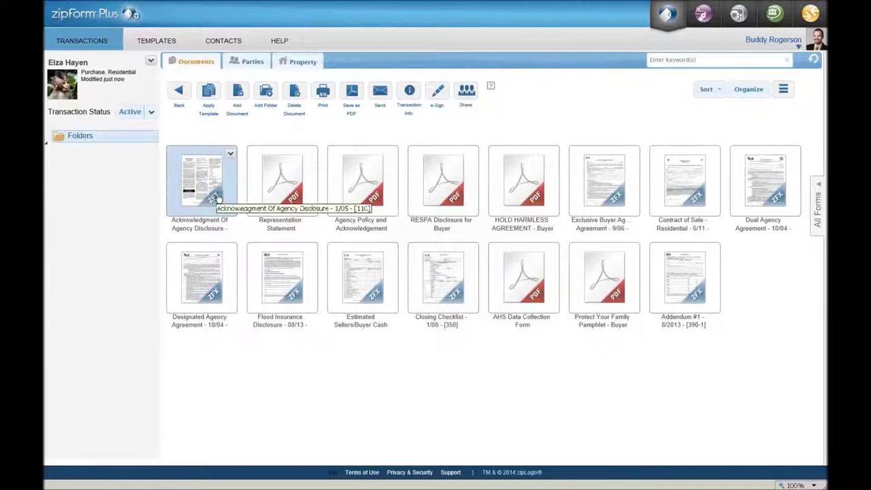
- Review the filled Exclusive Buyer Agency Agreement, then return to the document thumbnails
double_click(610, 194)
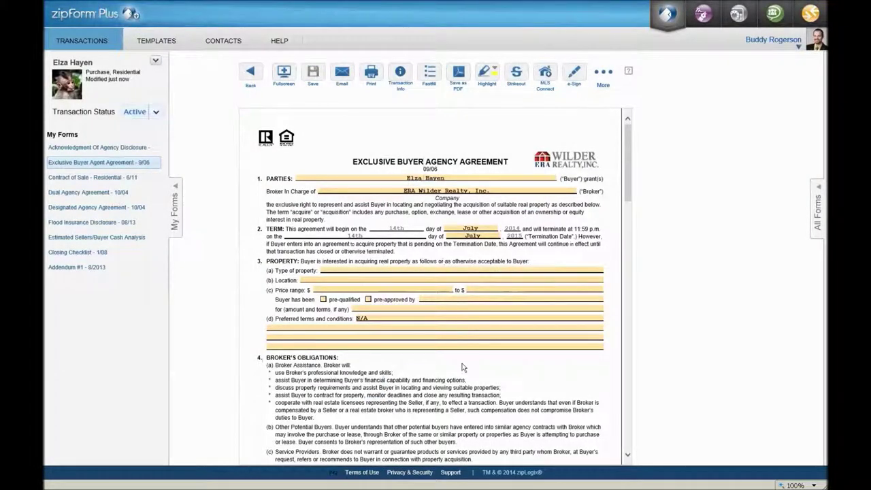
scroll(462, 367, "down", 5)
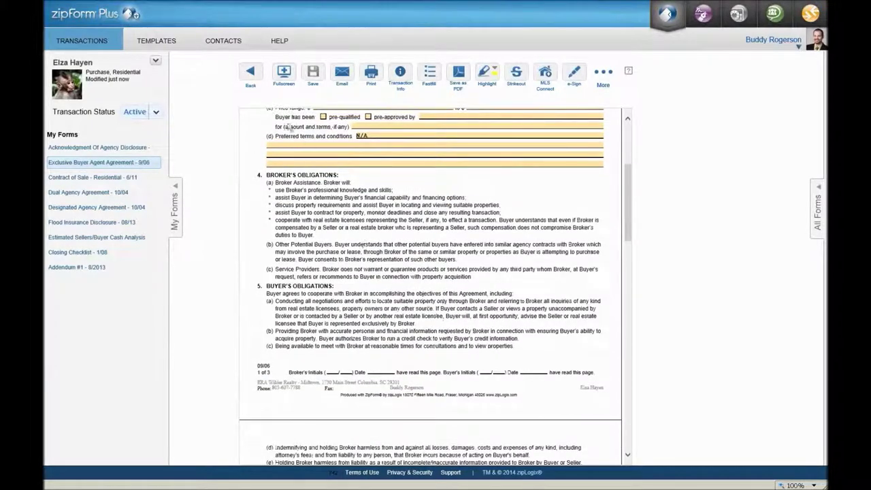
left_click(251, 75)
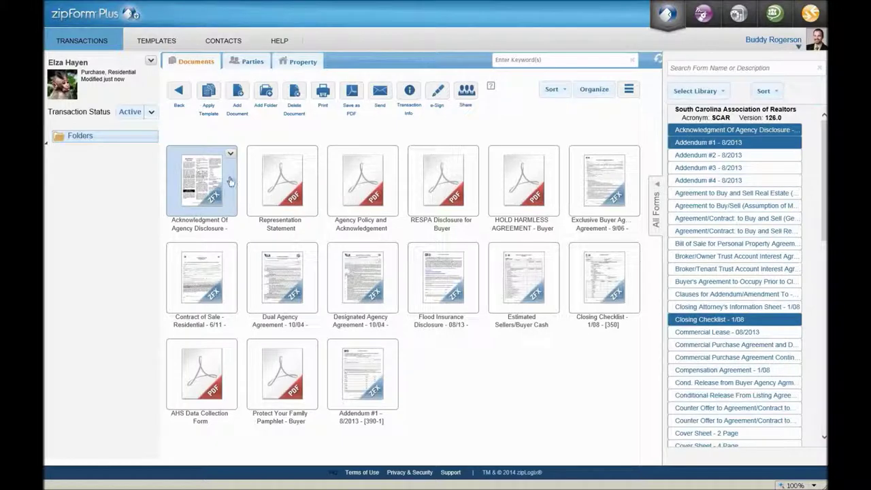
left_click(323, 94)
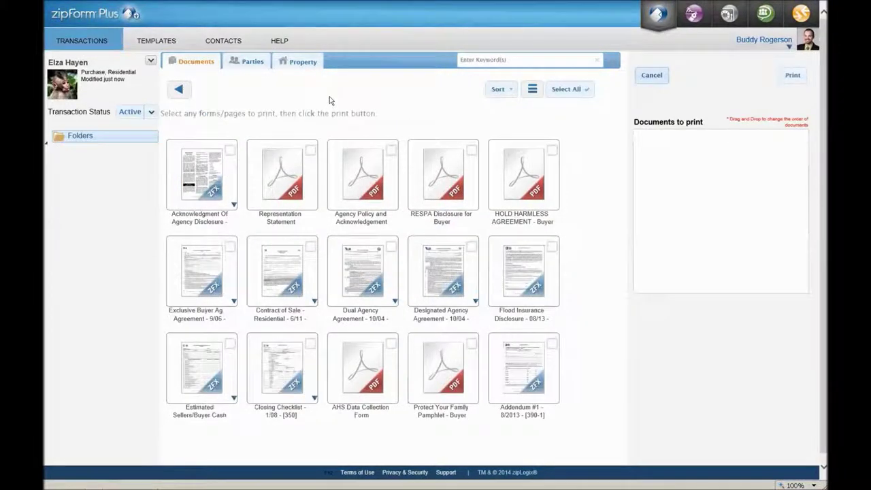
left_click(229, 151)
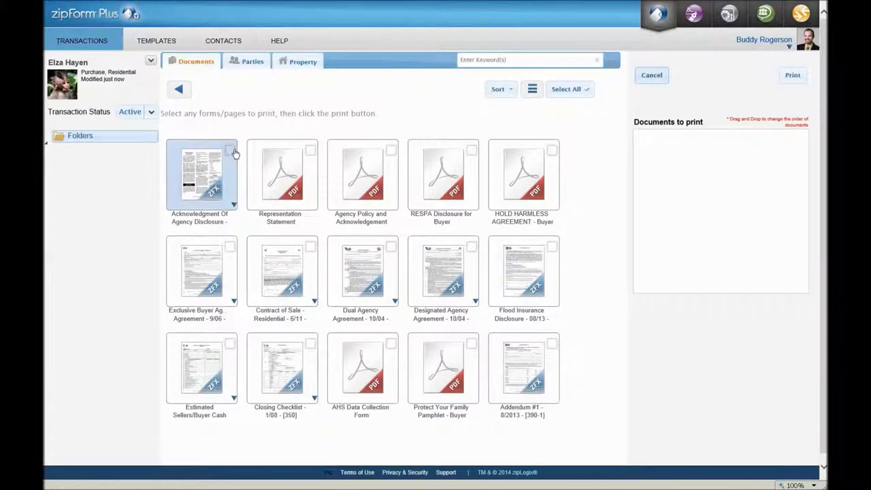
left_click(310, 151)
left_click(389, 151)
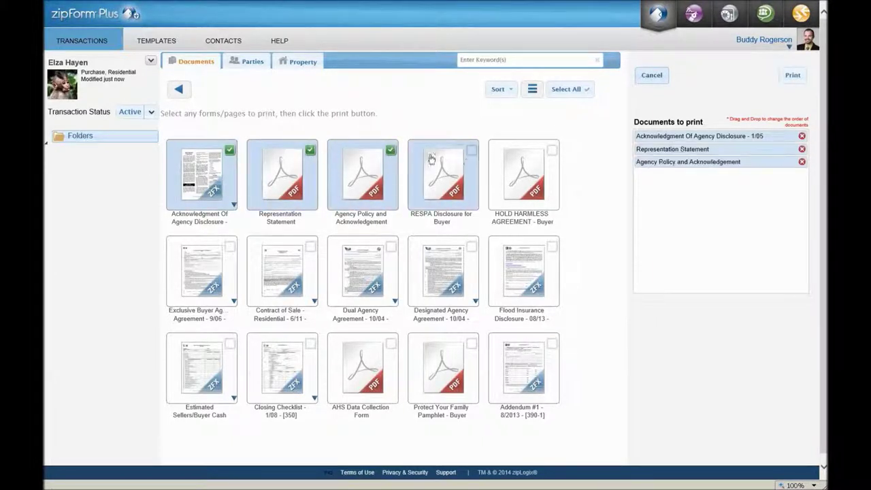
left_click(472, 150)
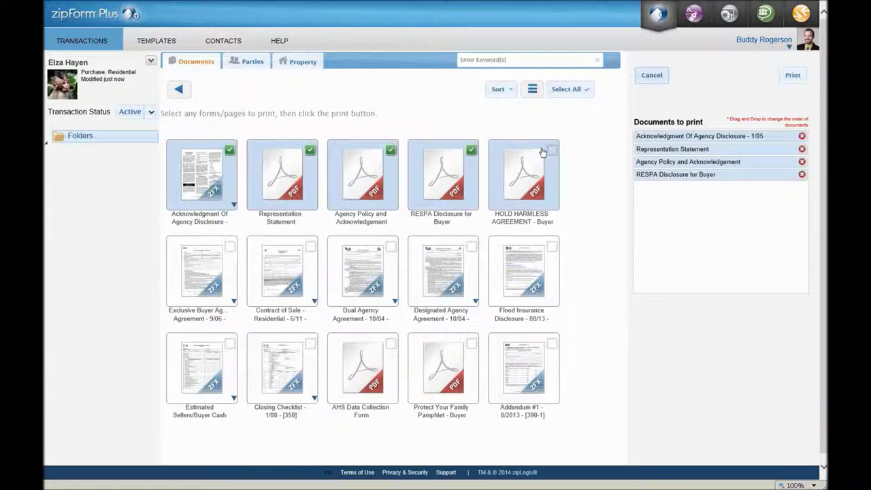
left_click(552, 151)
left_click(552, 151)
left_click(553, 151)
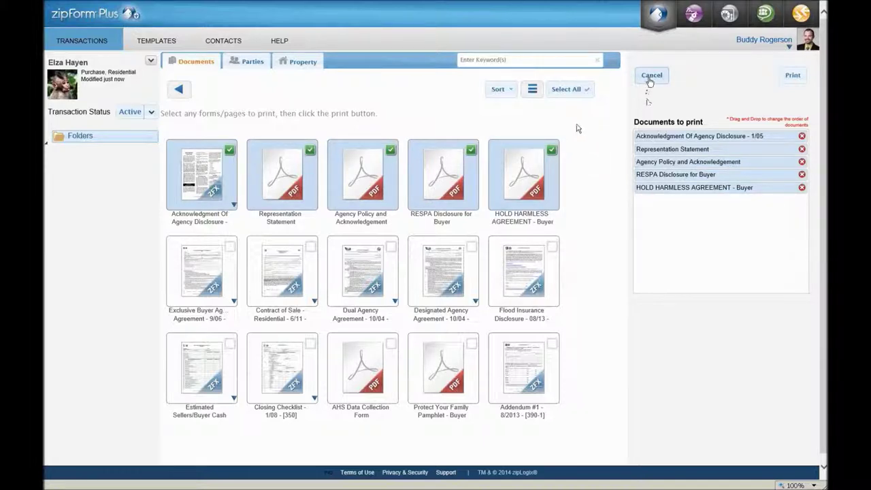
left_click(651, 76)
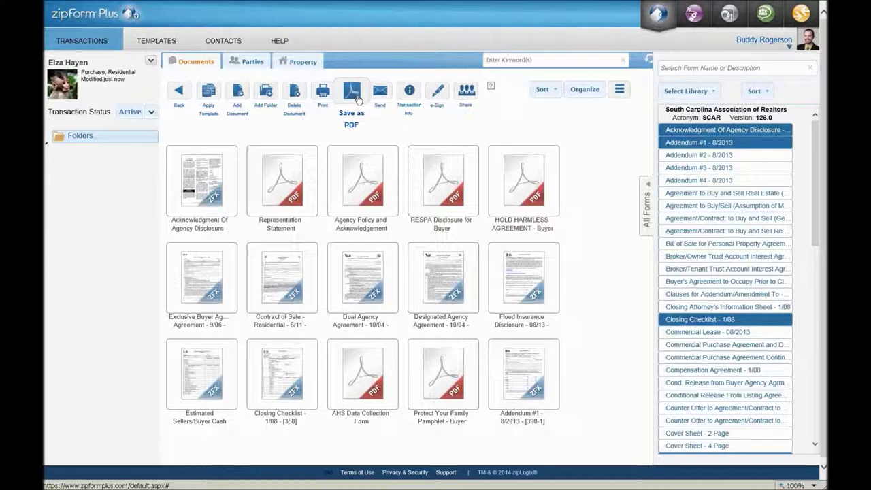
left_click(359, 98)
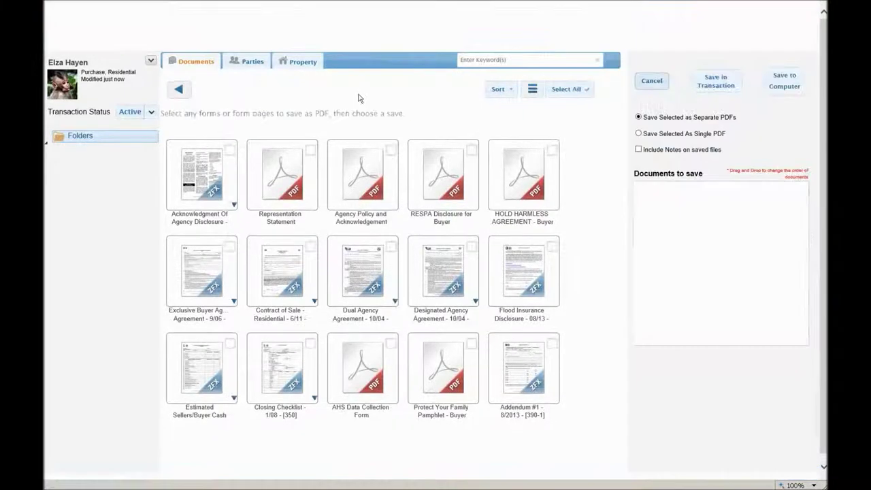
left_click(231, 150)
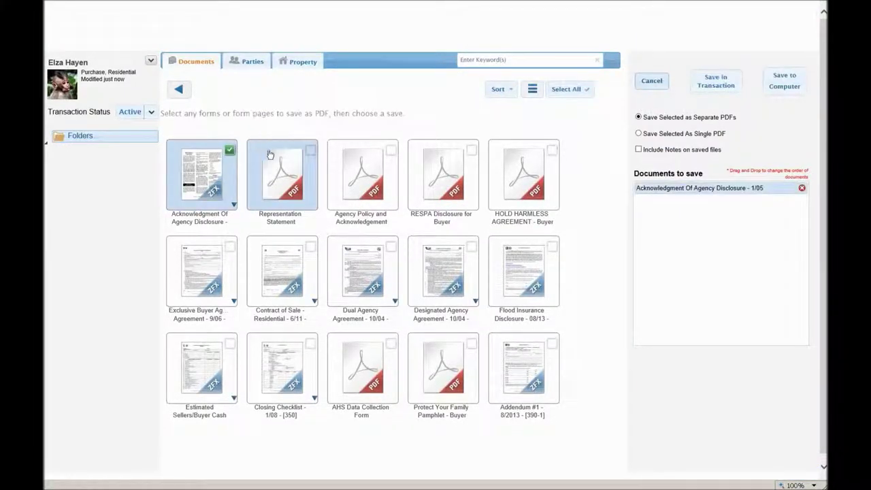
left_click(310, 150)
left_click(391, 150)
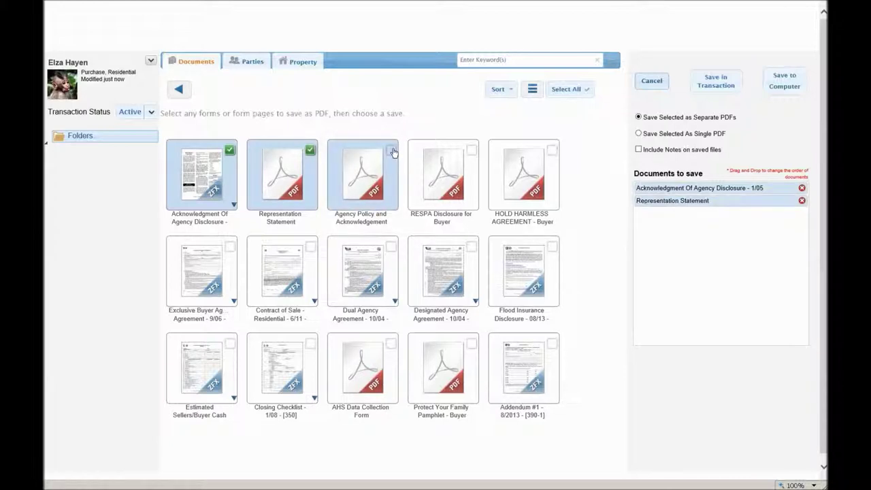
left_click(470, 150)
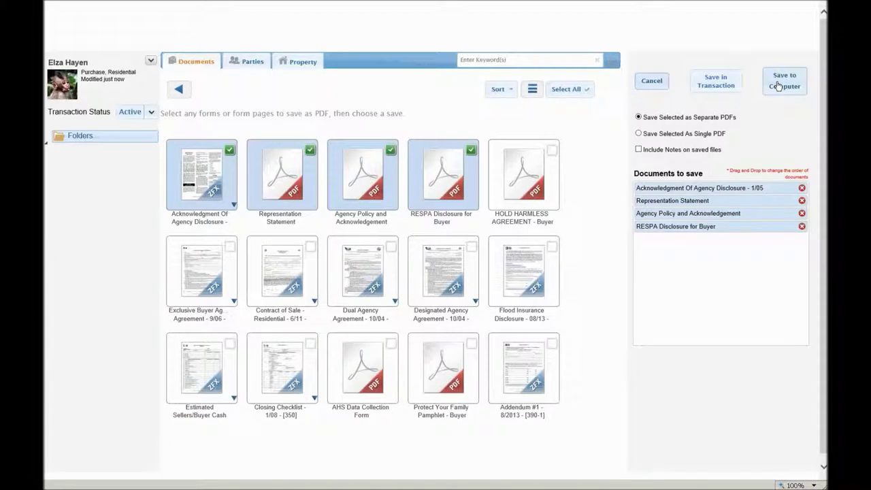
left_click(651, 81)
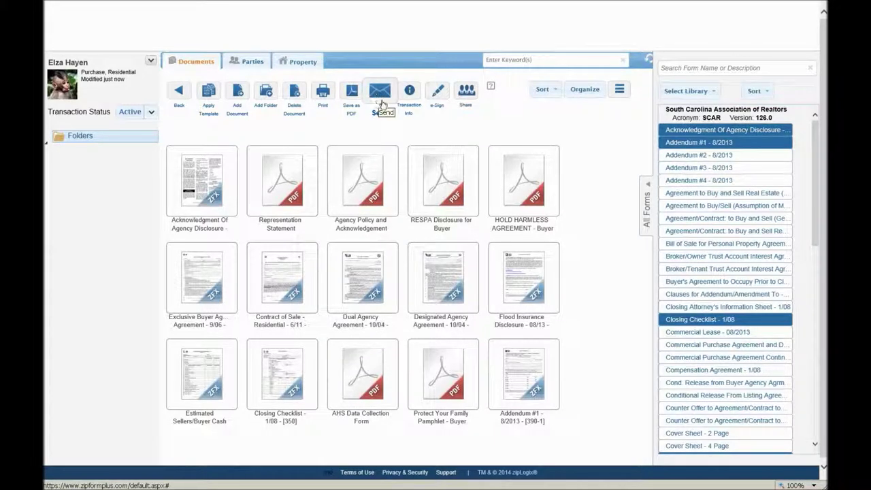
- Attach Acknowledgment Of Agency Disclosure, Representation Statement, Agency Policy and Acknowledgement, and RESPA Disclosure for Buyer to a new email
left_click(379, 95)
left_click(378, 96)
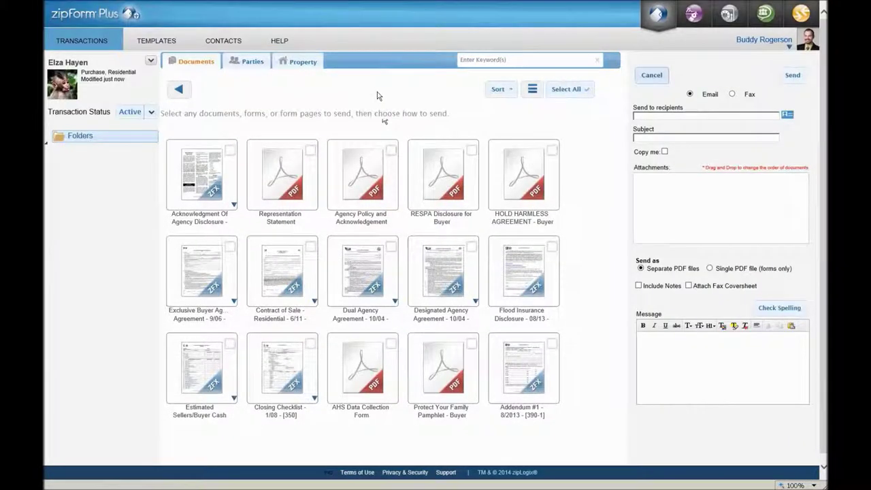
left_click(230, 149)
left_click(308, 151)
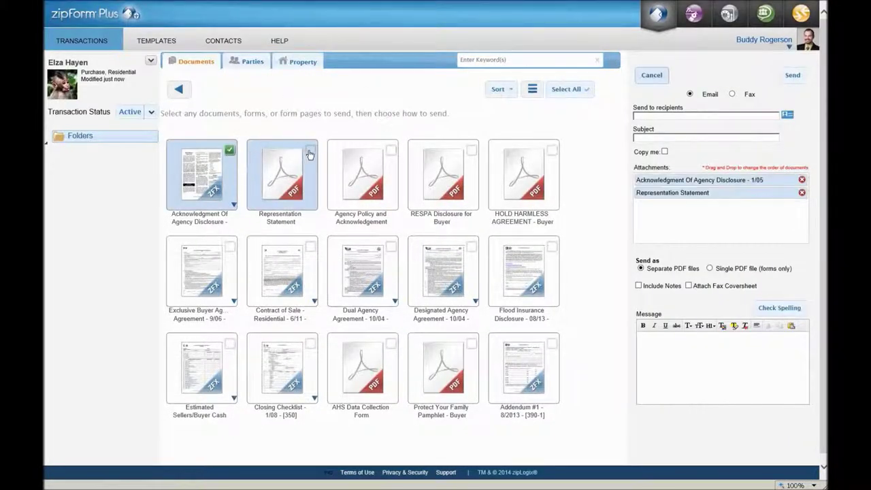
left_click(390, 150)
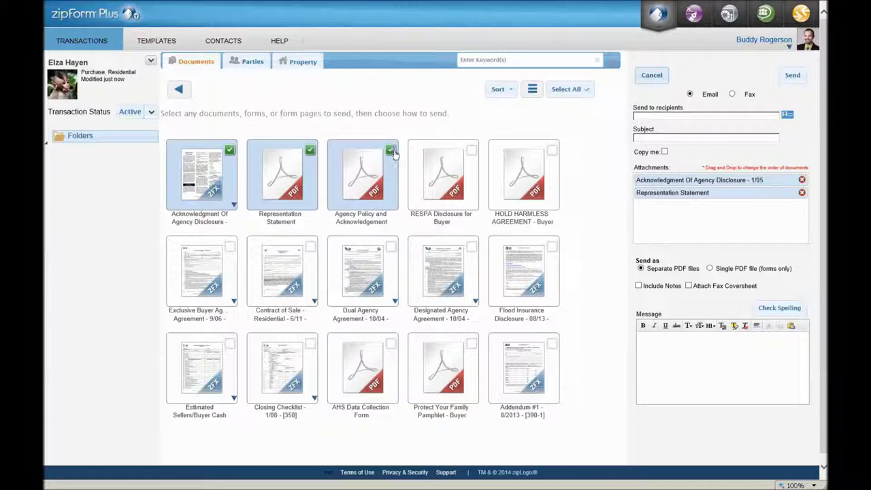
left_click(470, 151)
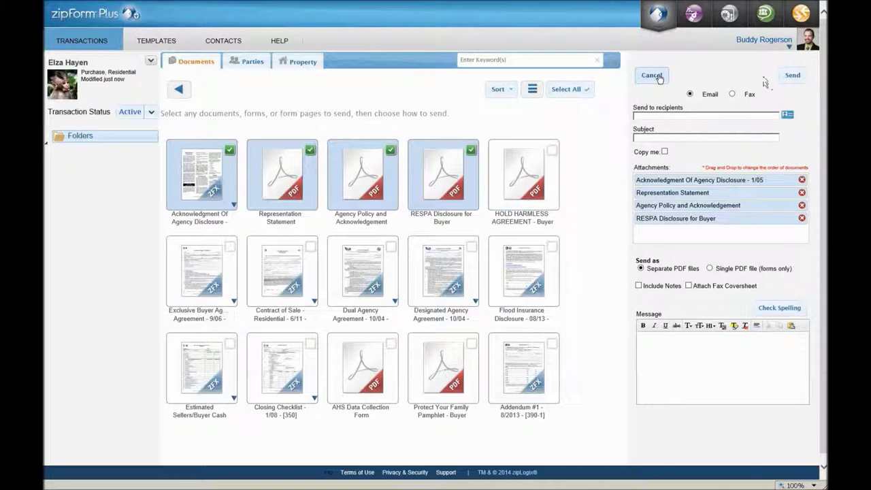
- Cancel the email without sending to return to the Documents view
left_click(651, 75)
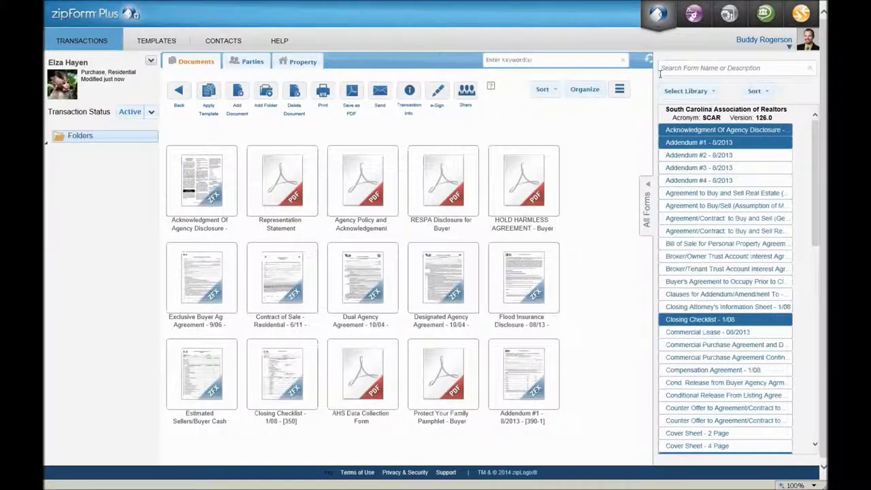